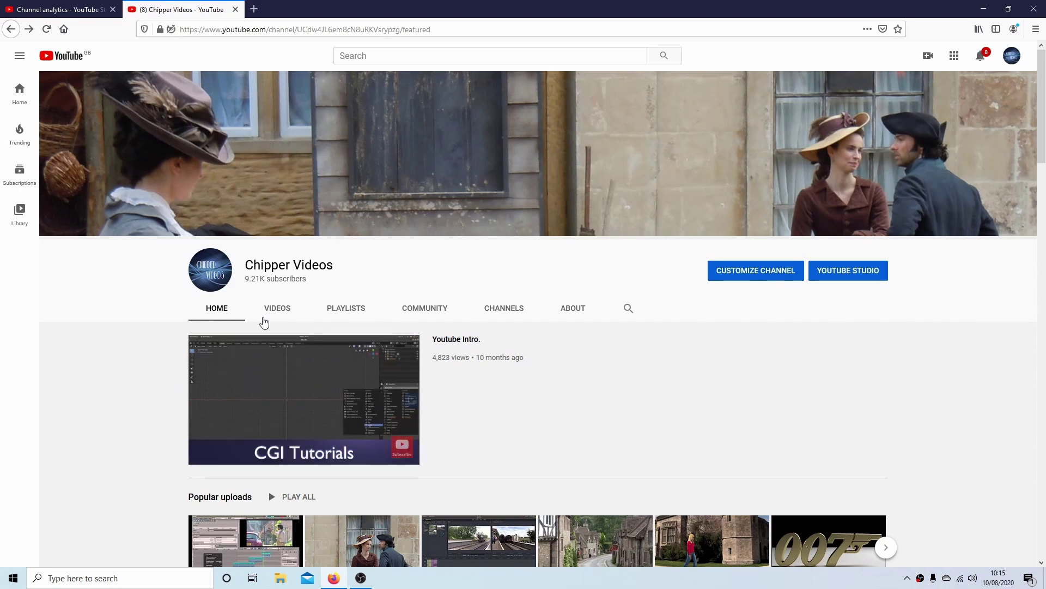
- Browse the created playlists on the Chipper Videos channel
{"action": "left_click", "coordinate": [349, 305]}
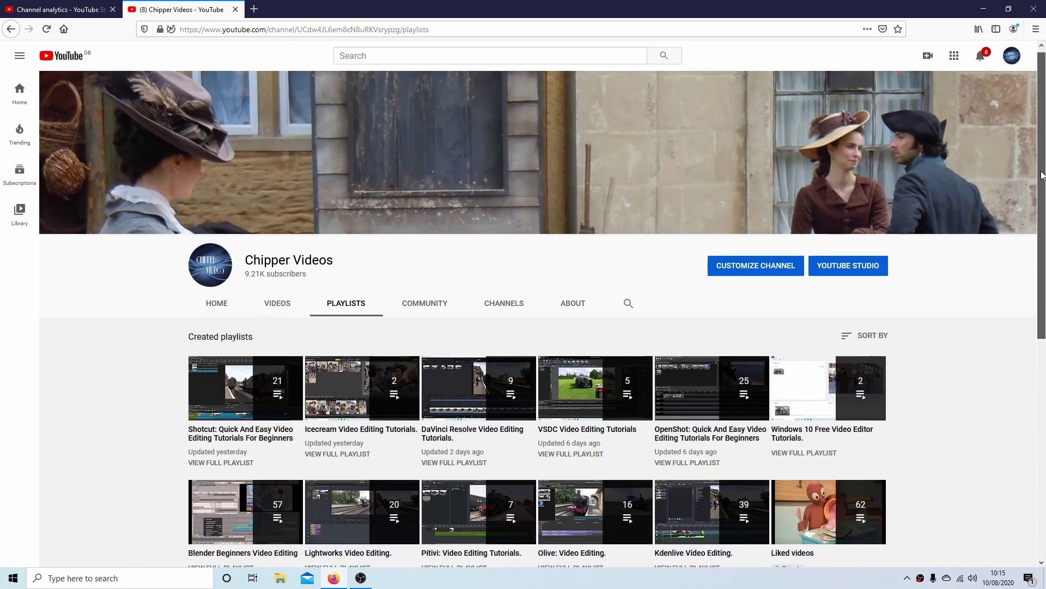
{"action": "left_click_drag", "start_coordinate": [1042, 174], "coordinate": [1044, 399]}
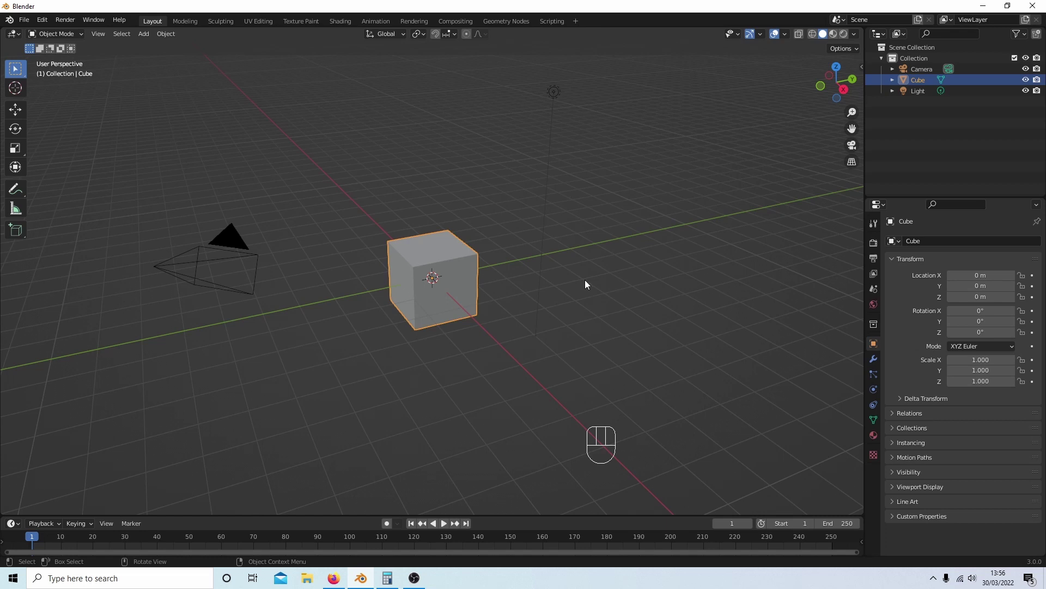
- In Edit Mode from top view, cut a closed jagged outline into the lower half of the cube's top face with the Knife tool
{"action": "key", "text": "Tab"}
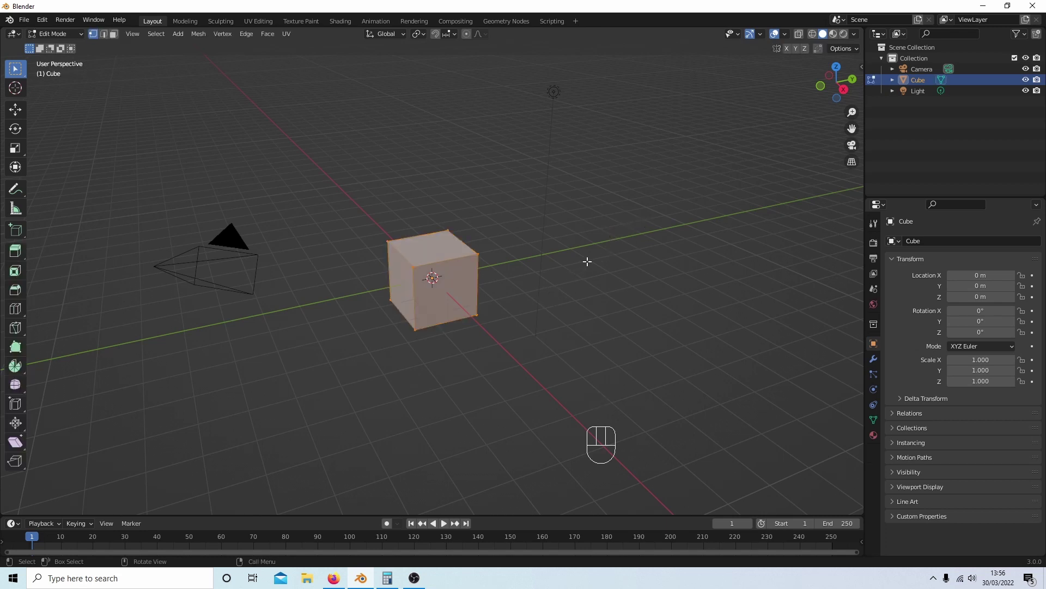
{"action": "key", "text": "KP_7"}
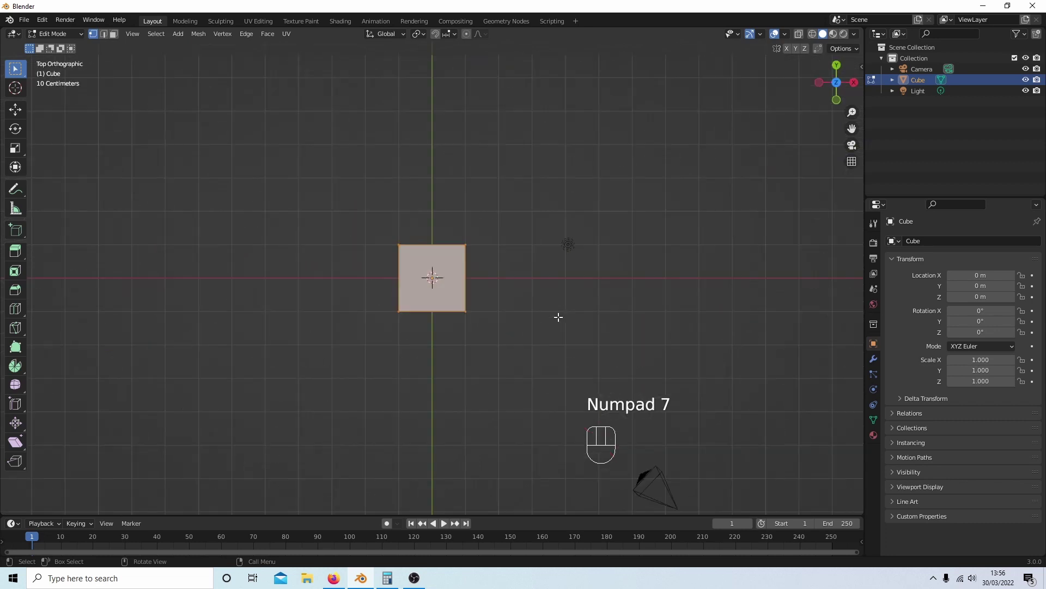
{"action": "scroll", "coordinate": [526, 311], "scroll_direction": "up", "scroll_amount": 4}
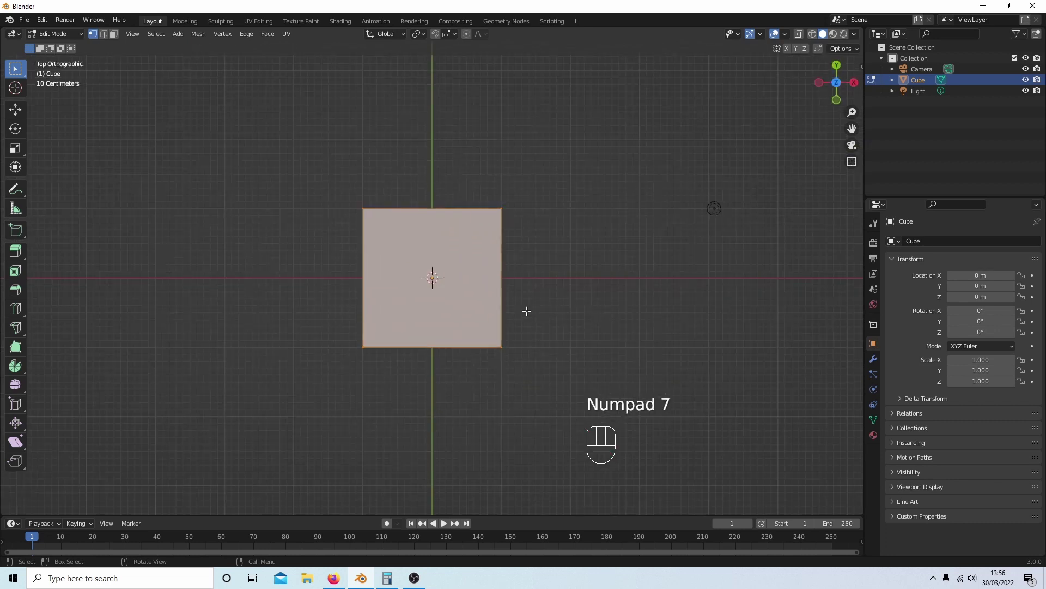
{"action": "scroll", "coordinate": [559, 309], "scroll_direction": "up", "scroll_amount": 4}
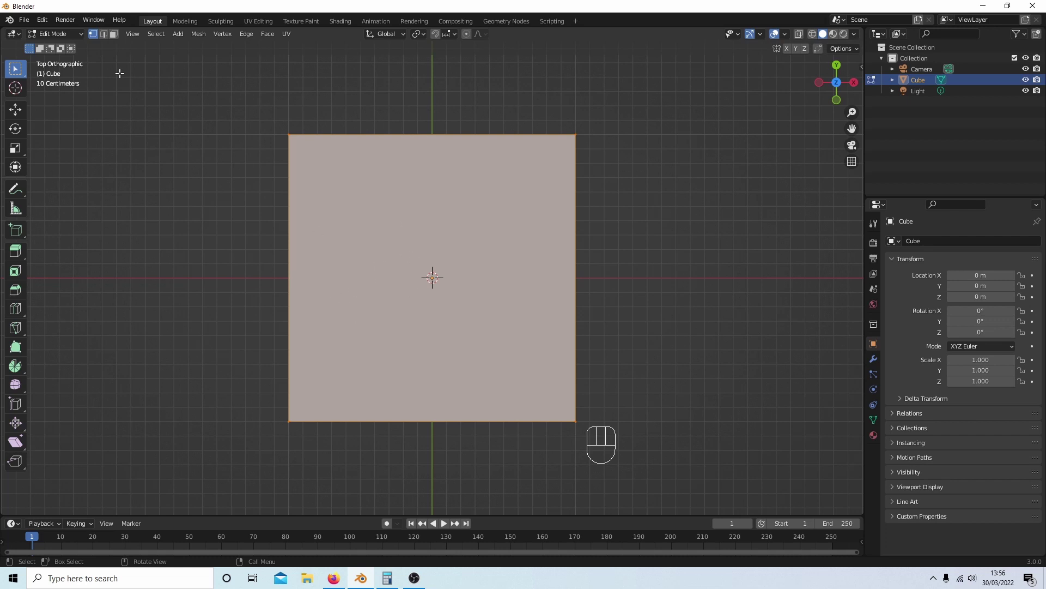
{"action": "left_click", "coordinate": [15, 329]}
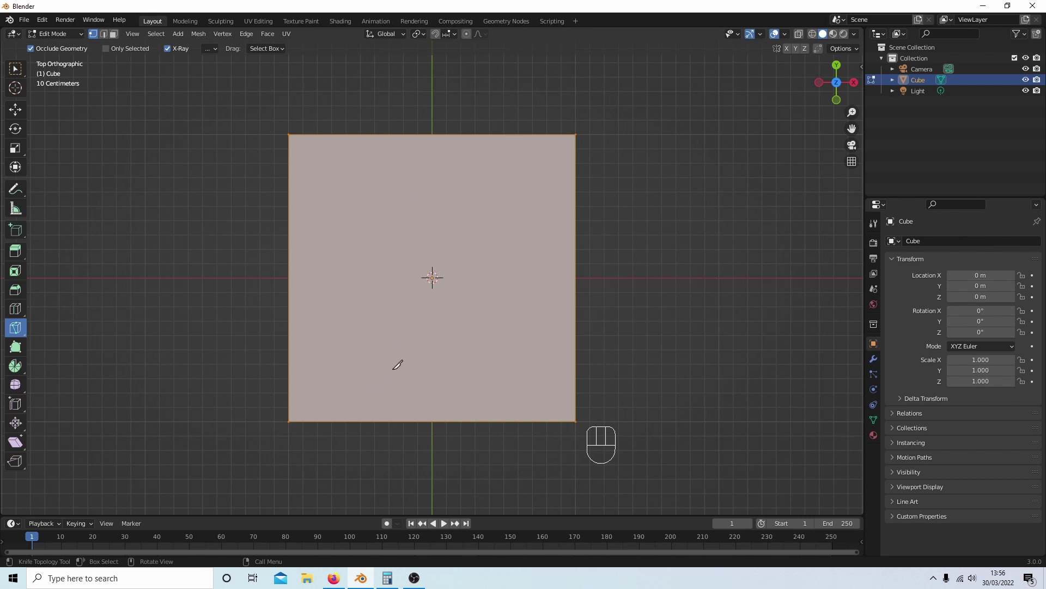
{"action": "left_click", "coordinate": [334, 395]}
{"action": "left_click", "coordinate": [348, 375]}
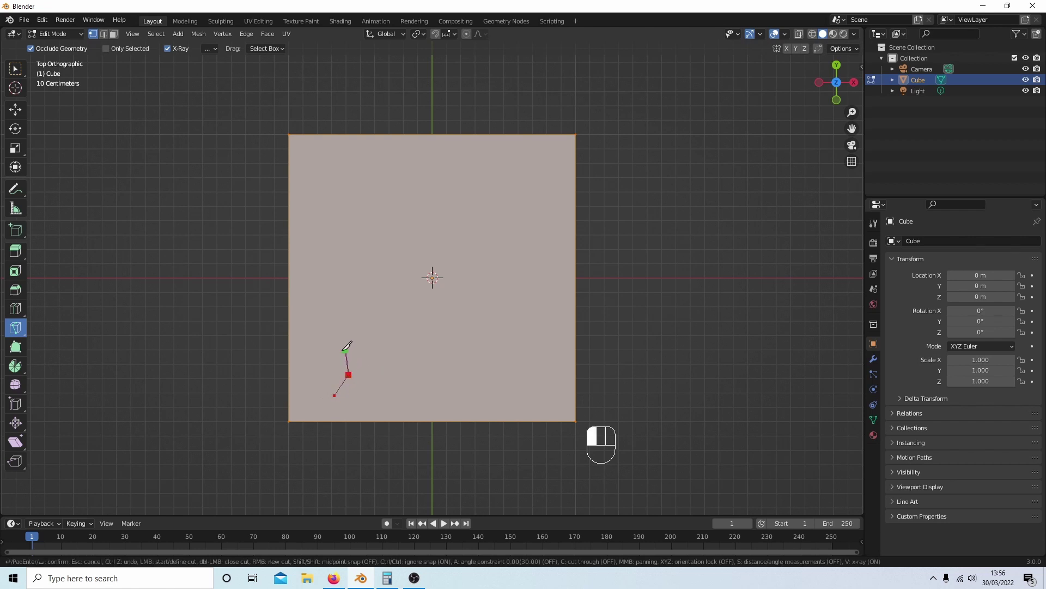
{"action": "left_click", "coordinate": [332, 367]}
{"action": "left_click", "coordinate": [332, 332]}
{"action": "left_click", "coordinate": [370, 314]}
{"action": "left_click", "coordinate": [396, 294]}
{"action": "left_click", "coordinate": [430, 311]}
{"action": "left_click", "coordinate": [456, 278]}
{"action": "left_click", "coordinate": [486, 271]}
{"action": "left_click", "coordinate": [521, 302]}
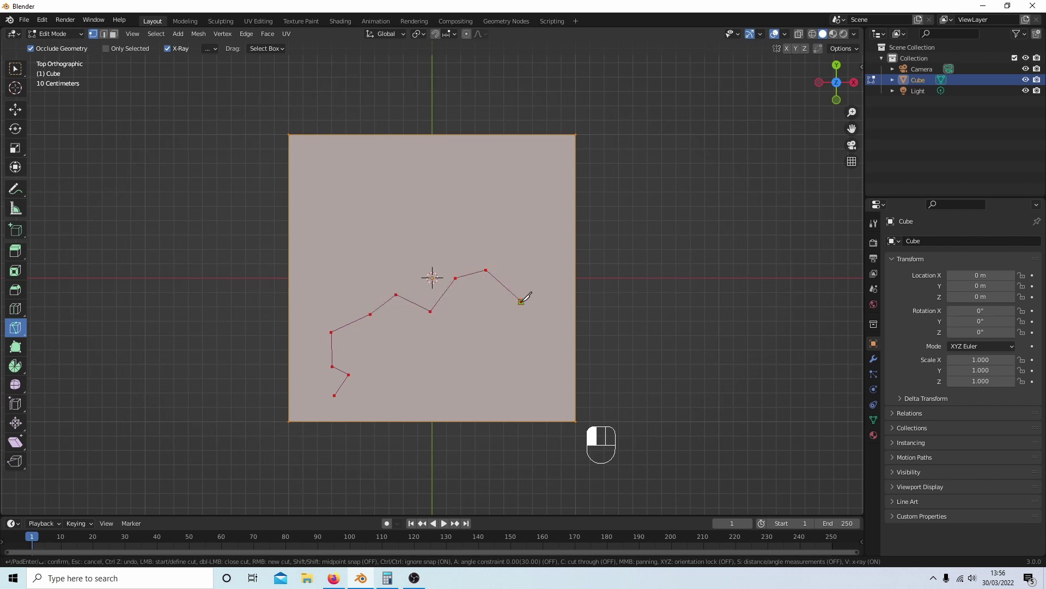
{"action": "left_click", "coordinate": [499, 351]}
{"action": "left_click", "coordinate": [502, 386]}
{"action": "left_click", "coordinate": [449, 395]}
{"action": "left_click", "coordinate": [430, 376]}
{"action": "left_click", "coordinate": [403, 402]}
{"action": "left_click", "coordinate": [376, 387]}
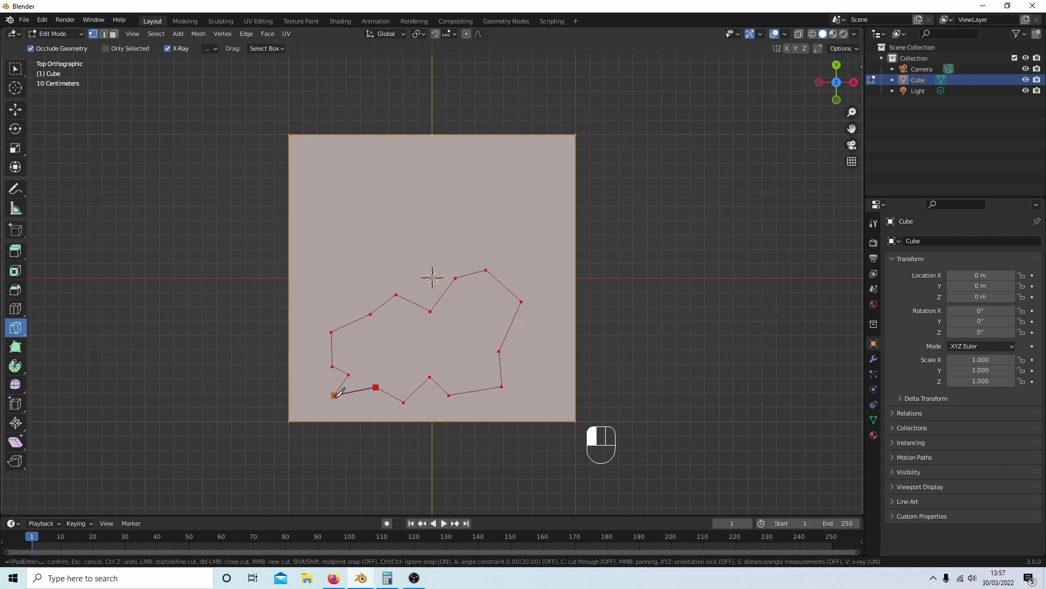
{"action": "left_click", "coordinate": [335, 394]}
{"action": "key", "text": "Return"}
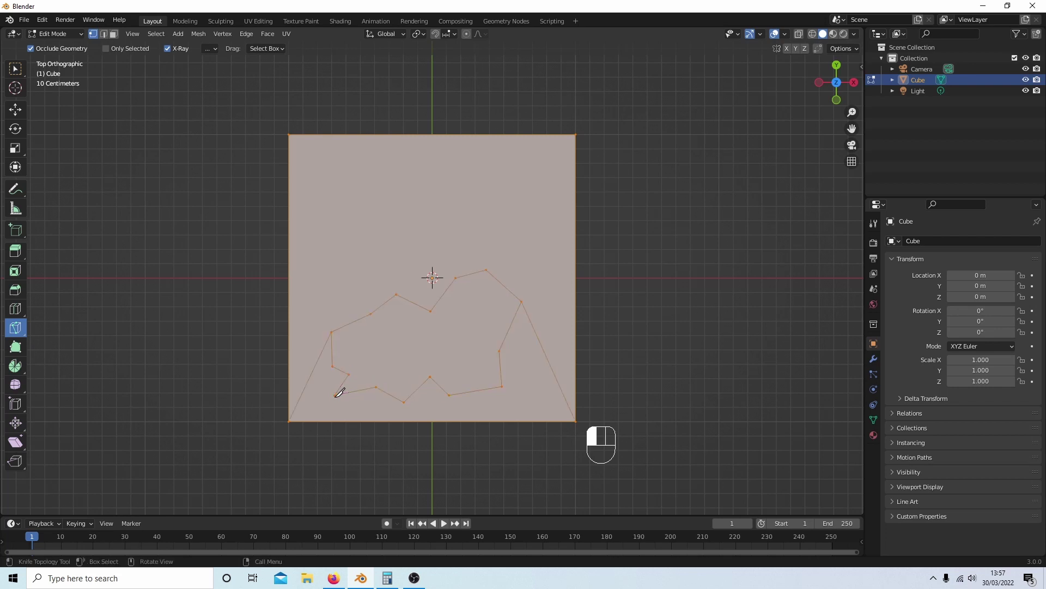
{"action": "left_click", "coordinate": [340, 393]}
- Delete the face inside the jagged outline using Only Faces, leaving its surrounding edges as an open hole
{"action": "left_click", "coordinate": [16, 72]}
{"action": "left_click", "coordinate": [16, 70]}
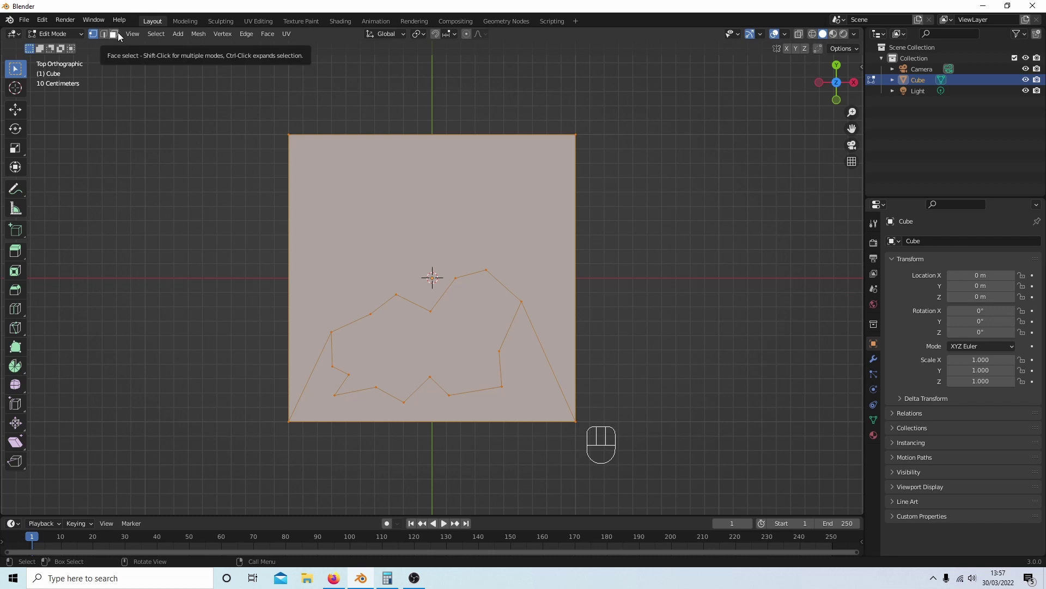
{"action": "left_click", "coordinate": [115, 34]}
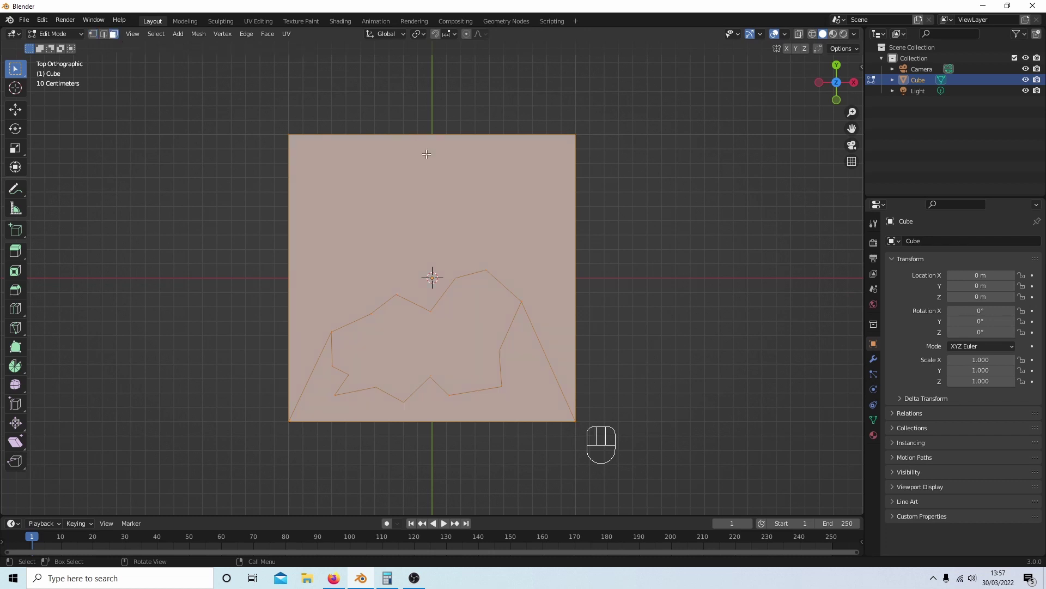
{"action": "left_click", "coordinate": [418, 334]}
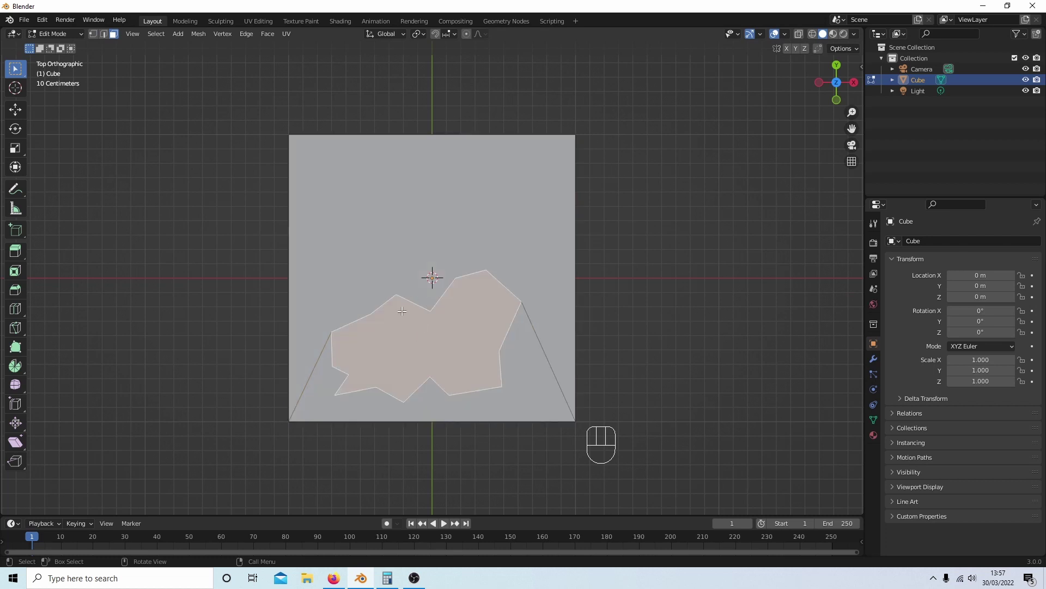
{"action": "key", "text": "Delete"}
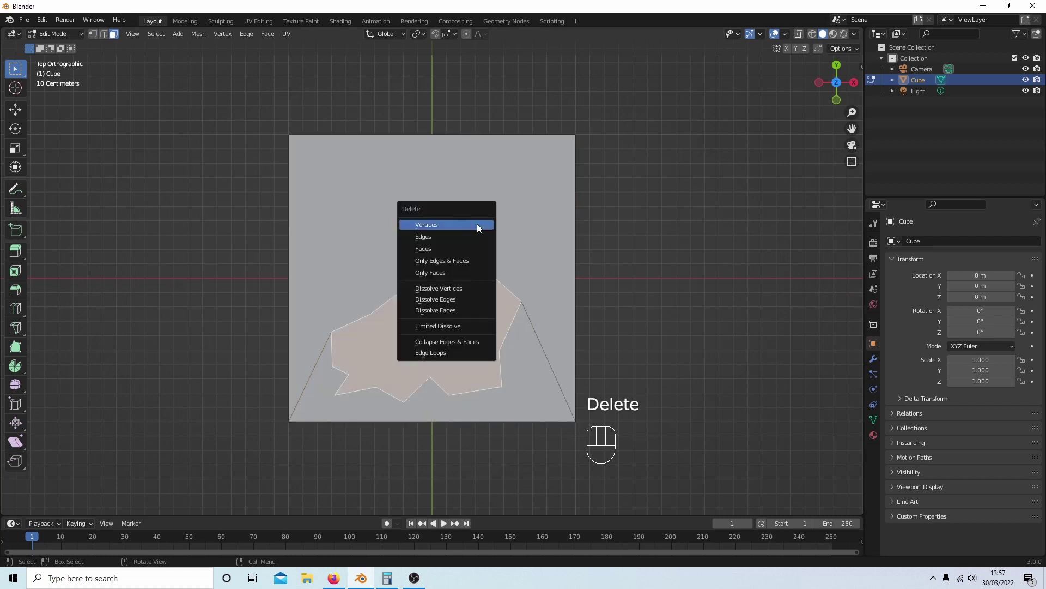
{"action": "left_click", "coordinate": [445, 276]}
{"action": "middle_click_drag", "start_coordinate": [445, 276], "coordinate": [461, 251]}
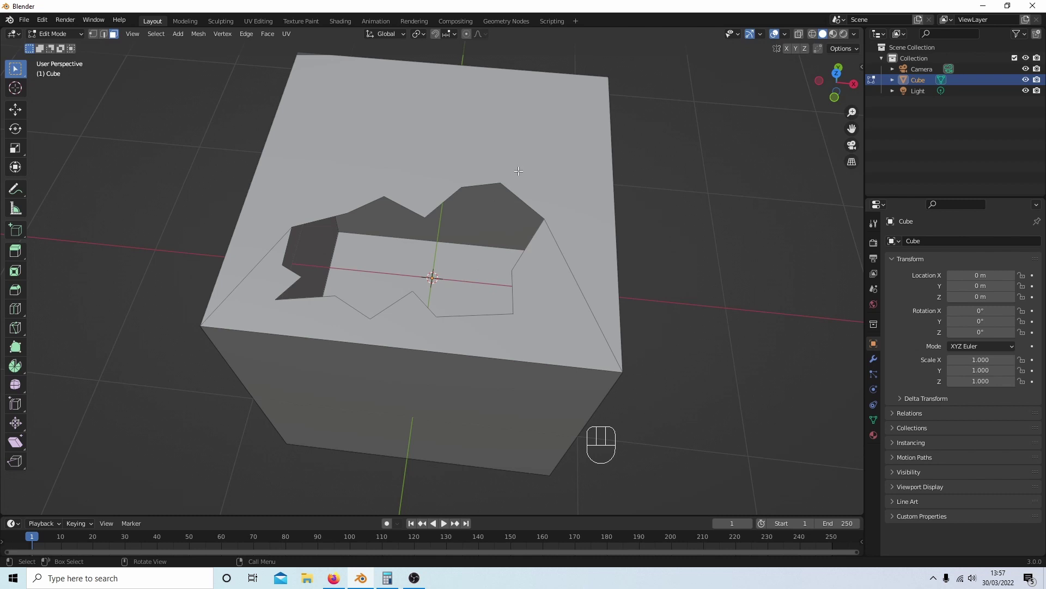
- Reshape the hole's lower edge by moving its middle peak vertex upward and its lower-right corner vertex up and inward
{"action": "left_click", "coordinate": [92, 33]}
{"action": "key", "text": "KP_7"}
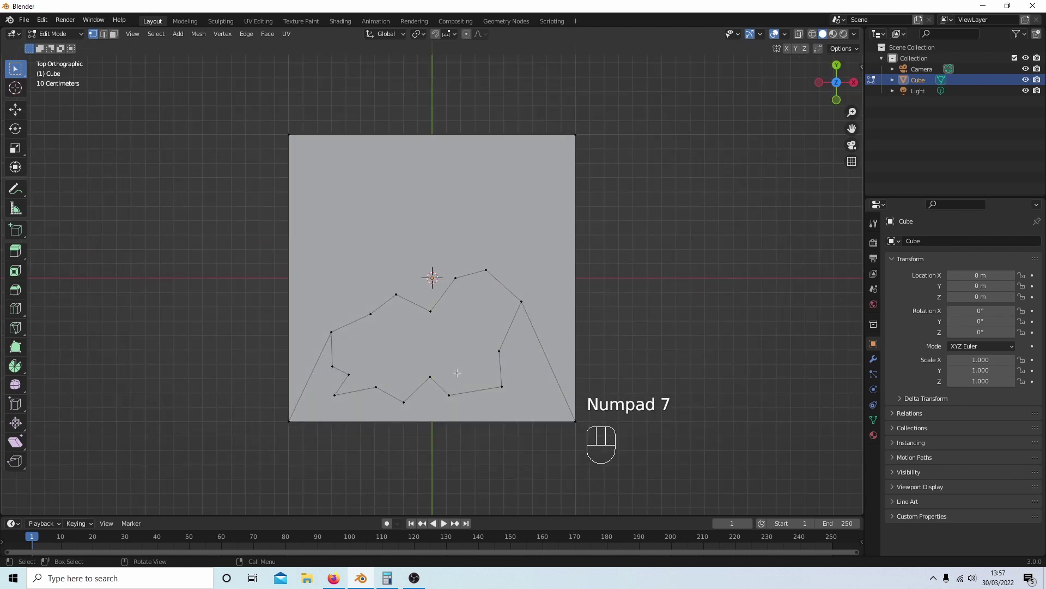
{"action": "left_click", "coordinate": [431, 382]}
{"action": "key", "text": "g"}
{"action": "left_click", "coordinate": [443, 330]}
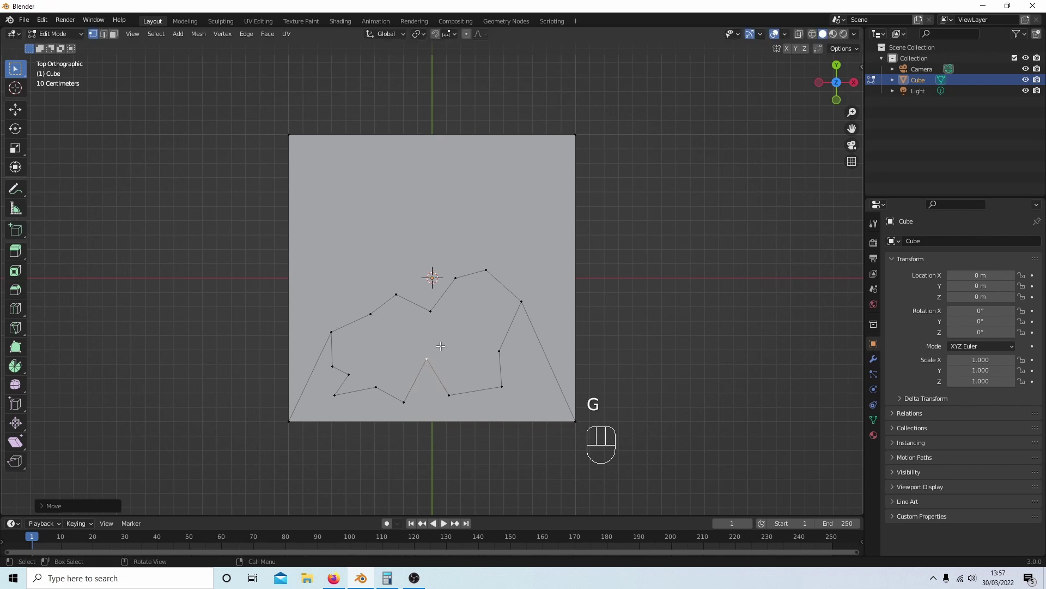
{"action": "left_click", "coordinate": [499, 380]}
{"action": "key", "text": "g"}
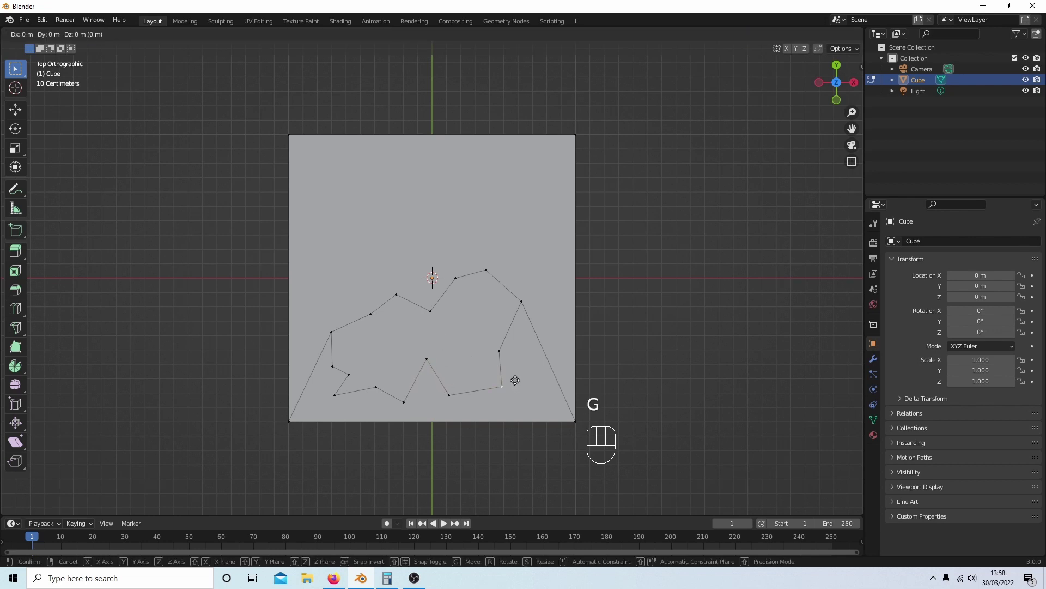
{"action": "left_click", "coordinate": [481, 348]}
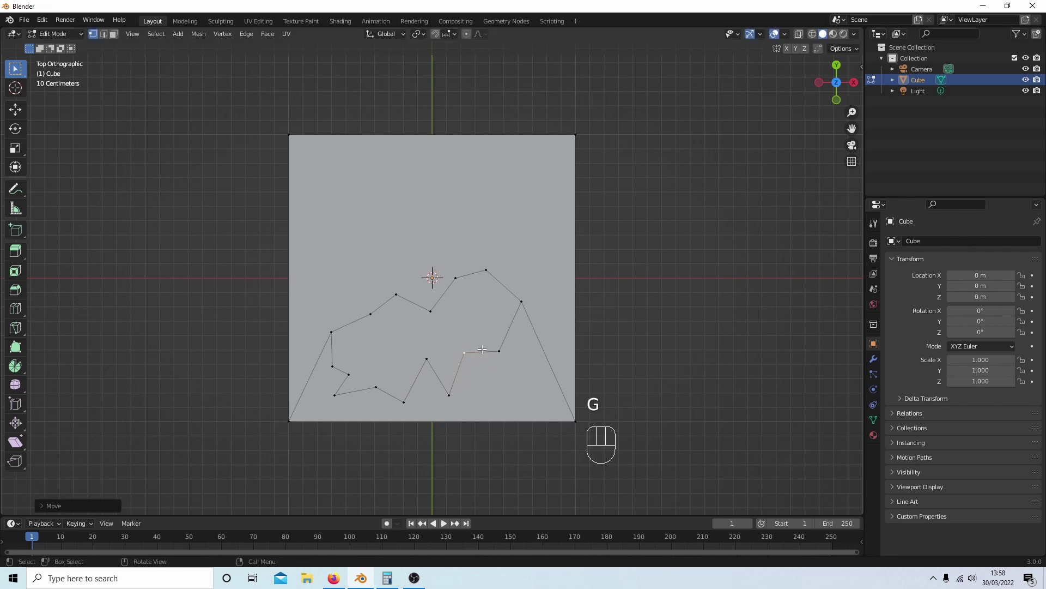
- Subdivide the edge between the moved corner vertex and its lower neighbour, and move the new midpoint vertex outward to the right
{"action": "left_click", "coordinate": [448, 395], "text": "shift"}
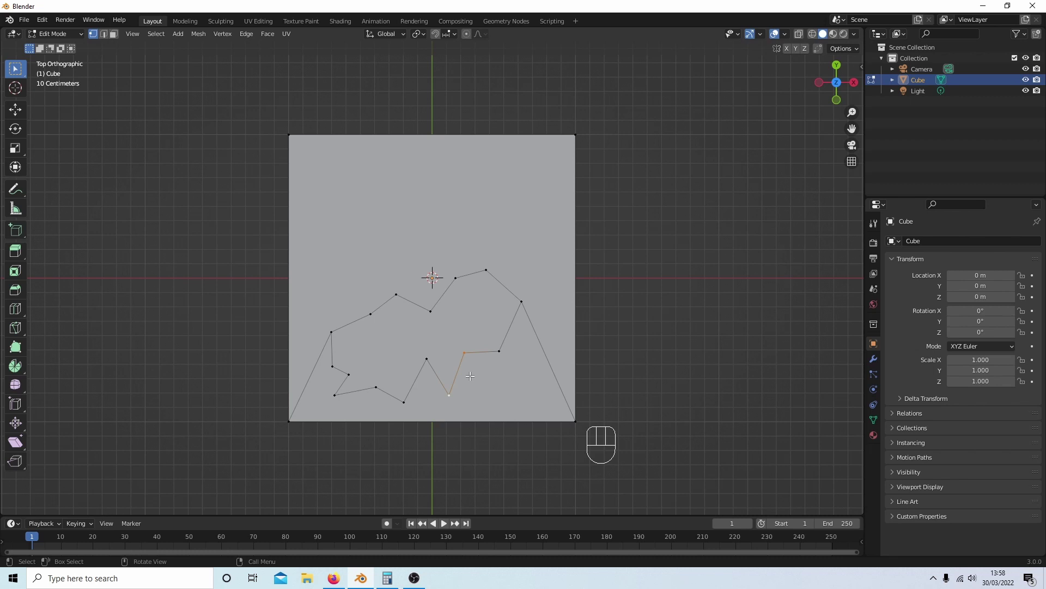
{"action": "right_click", "coordinate": [470, 375]}
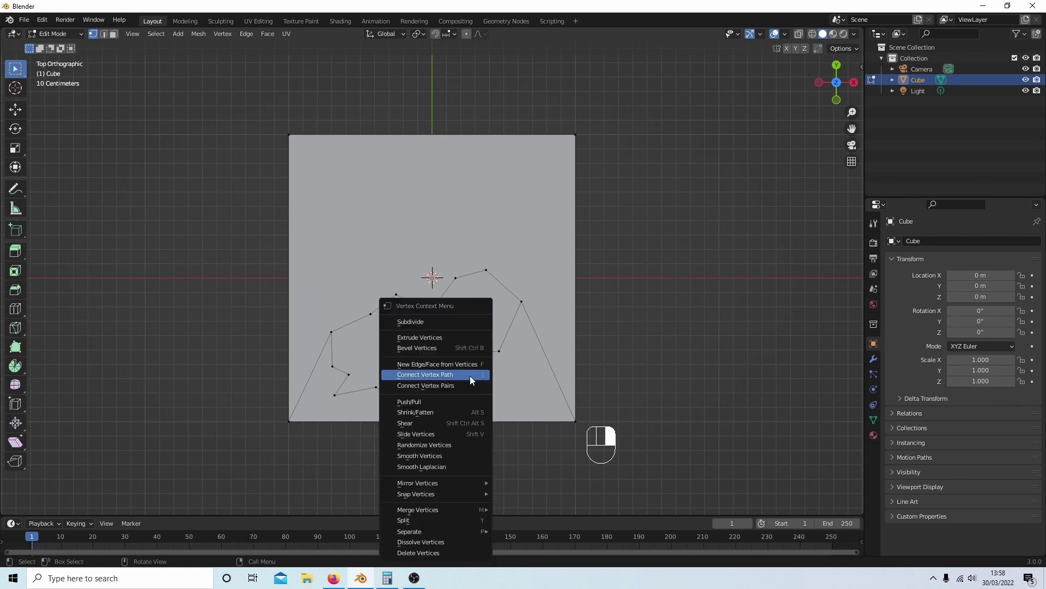
{"action": "left_click", "coordinate": [425, 322]}
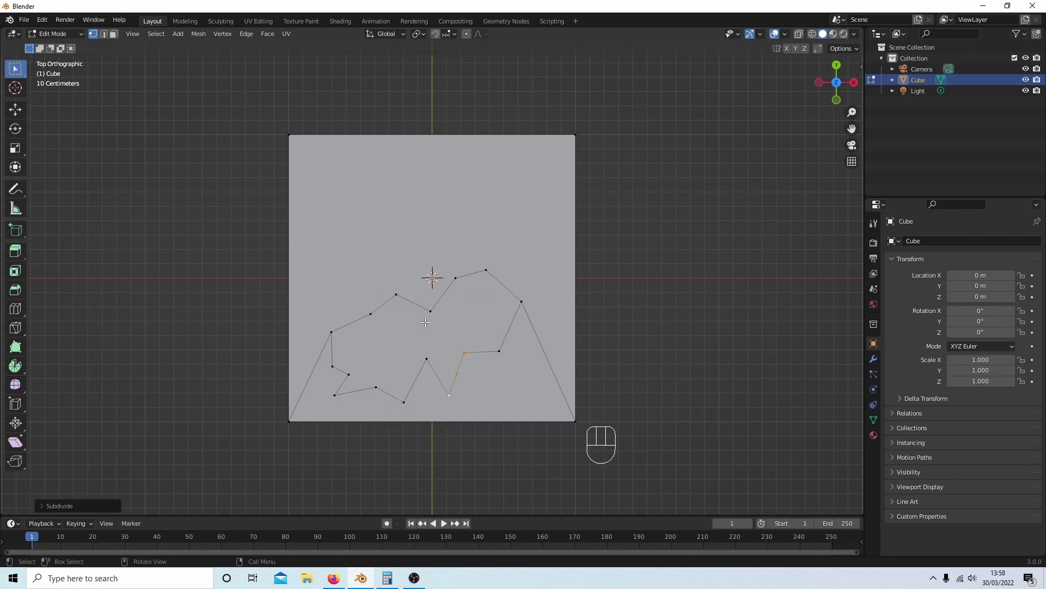
{"action": "left_click", "coordinate": [457, 373]}
{"action": "key", "text": "g"}
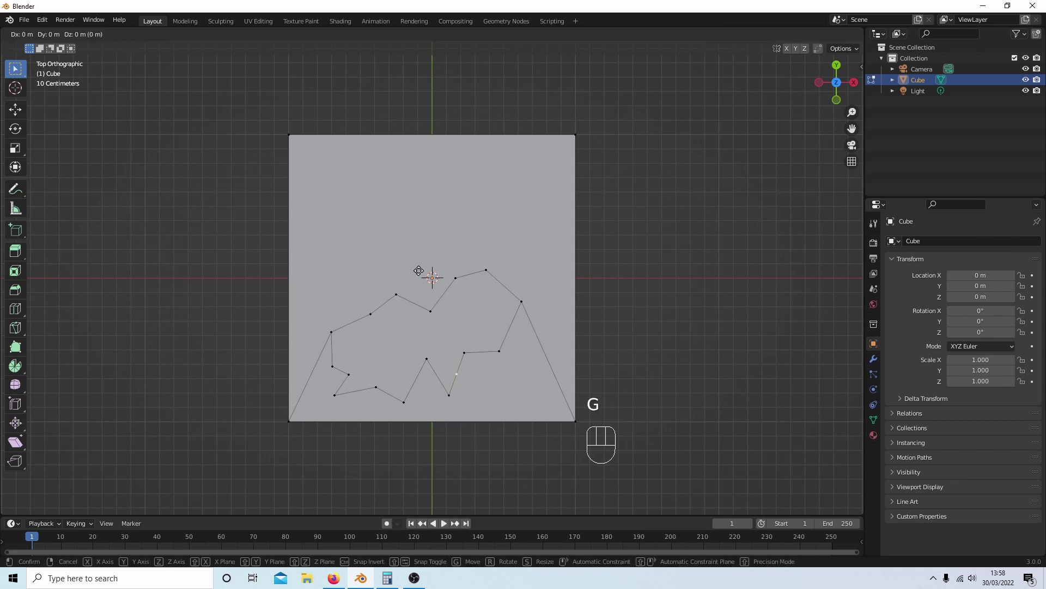
{"action": "left_click", "coordinate": [440, 275]}
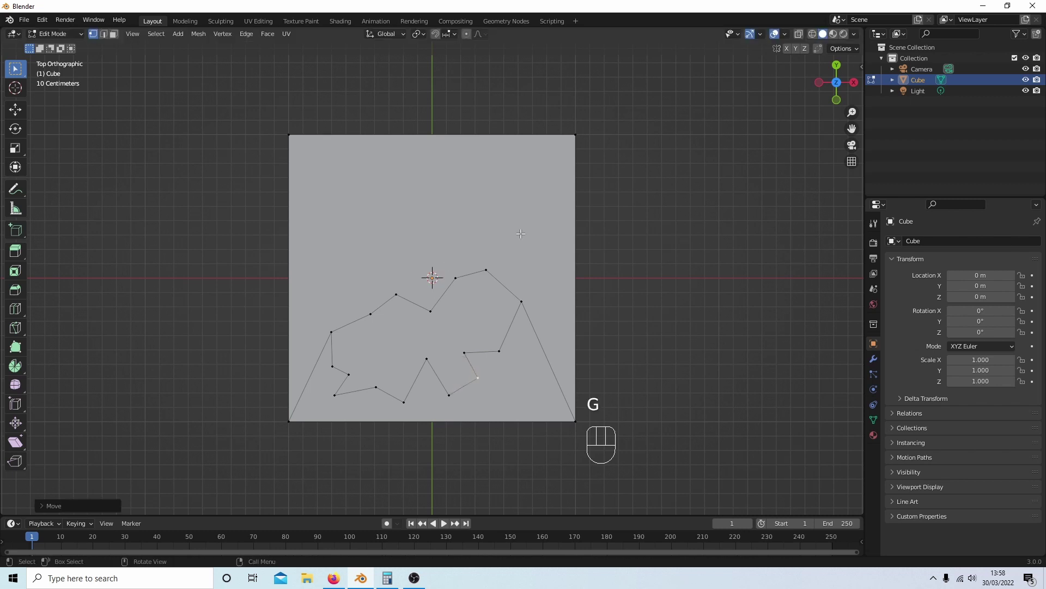
- Fine-tune the new vertex's position along the Y and X axes with the Move tool
{"action": "middle_click_drag", "start_coordinate": [521, 234], "coordinate": [491, 188]}
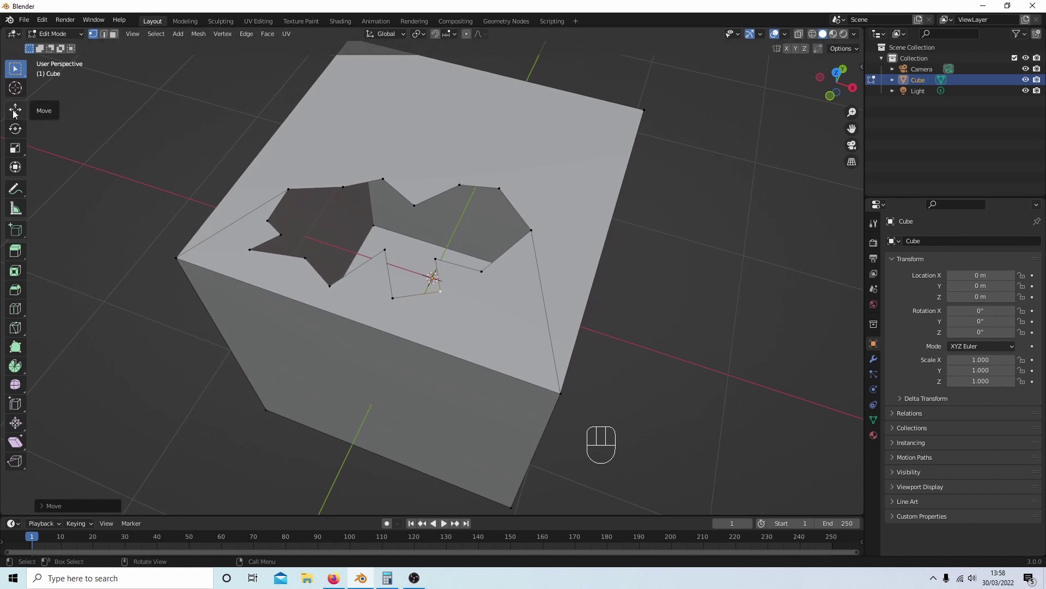
{"action": "left_click", "coordinate": [14, 111]}
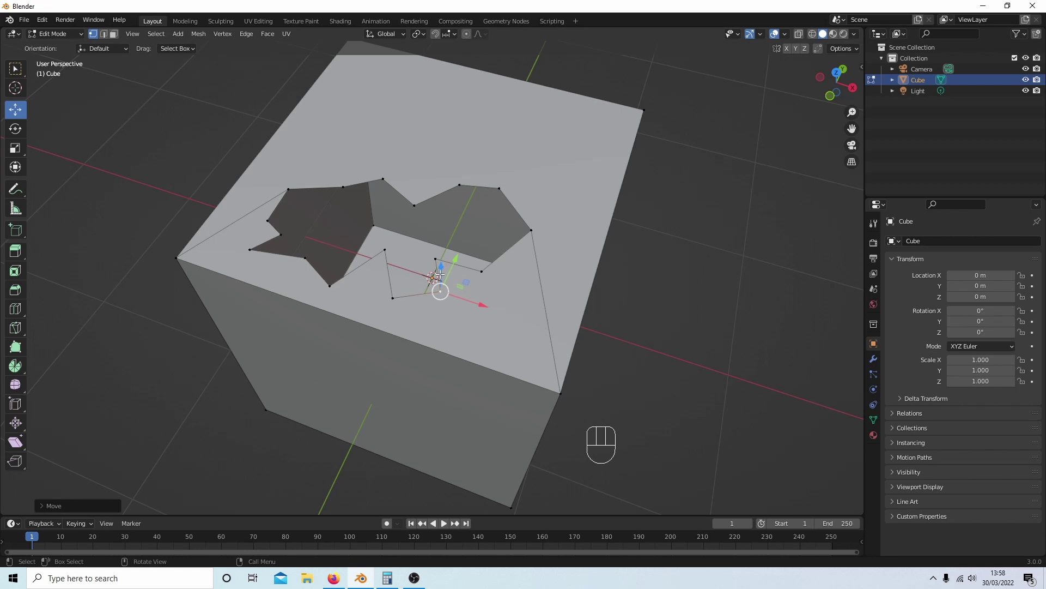
{"action": "mouse_move", "coordinate": [455, 262]}
{"action": "left_mouse_down"}
{"action": "mouse_move", "coordinate": [462, 254]}
{"action": "mouse_move", "coordinate": [456, 262]}
{"action": "left_mouse_up"}
{"action": "left_click_drag", "start_coordinate": [484, 305], "coordinate": [502, 308]}
{"action": "middle_click_drag", "start_coordinate": [494, 233], "coordinate": [380, 238]}
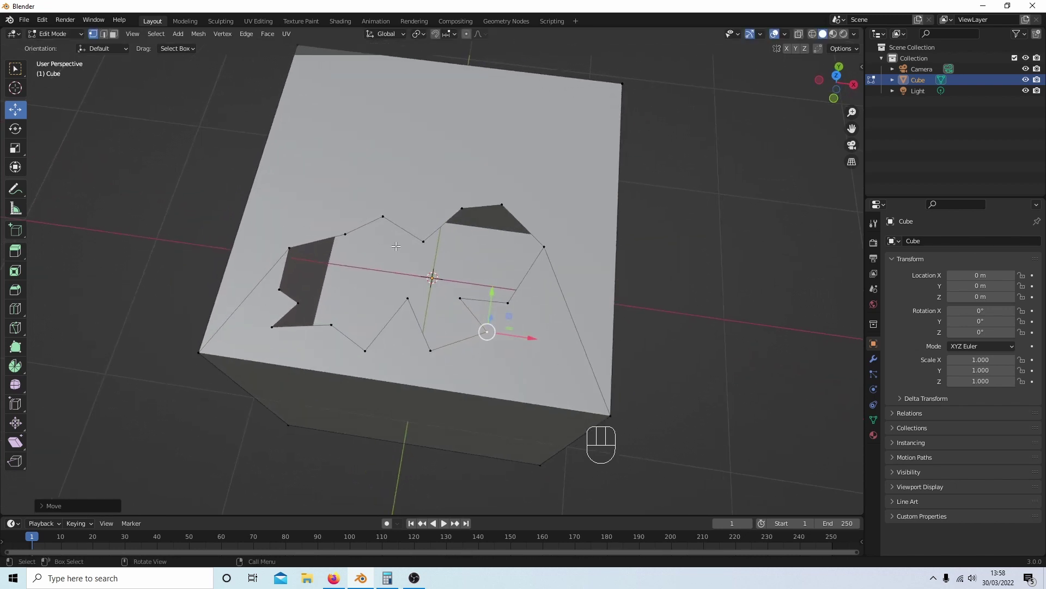
- Cut a narrow zigzag crack with the Knife tool from the hole's front edge over the cube's edge and down the front face
{"action": "scroll", "coordinate": [396, 247], "scroll_direction": "down", "scroll_amount": 3}
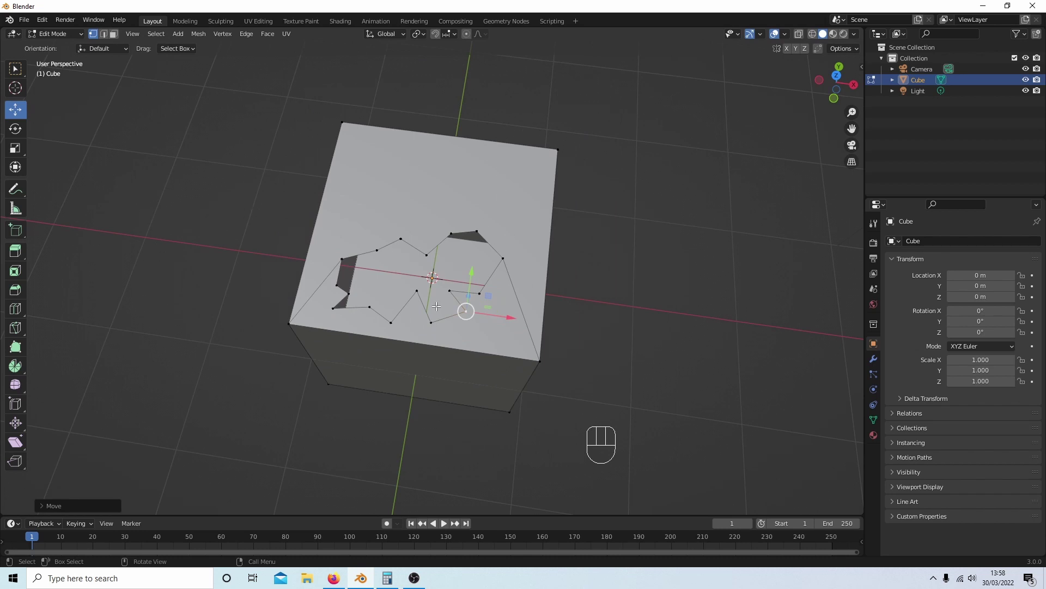
{"action": "middle_click_drag", "start_coordinate": [508, 203], "coordinate": [482, 189]}
{"action": "scroll", "coordinate": [483, 186], "scroll_direction": "up", "scroll_amount": 3}
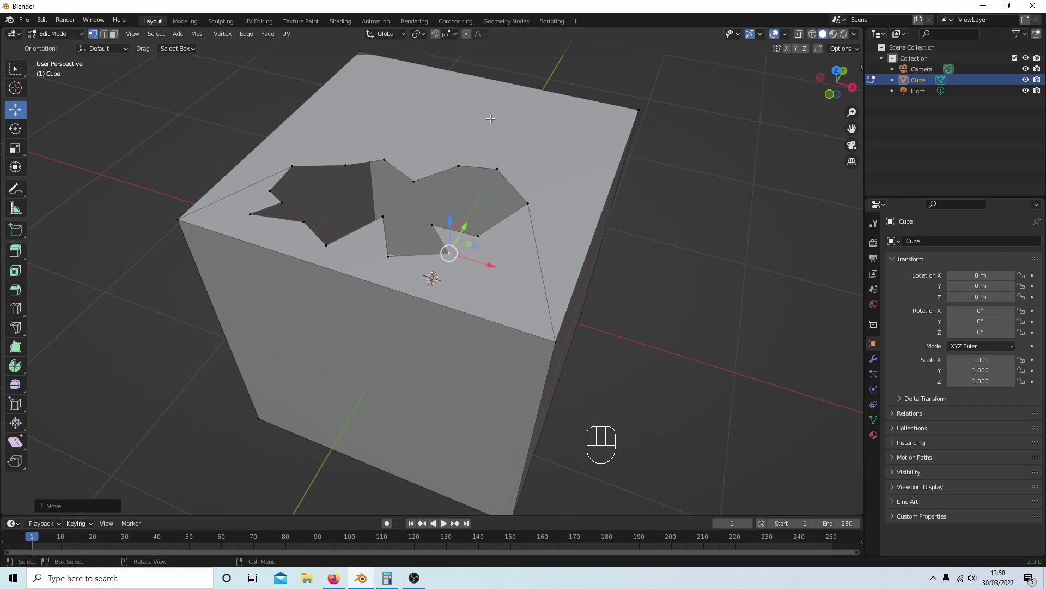
{"action": "left_click", "coordinate": [17, 328]}
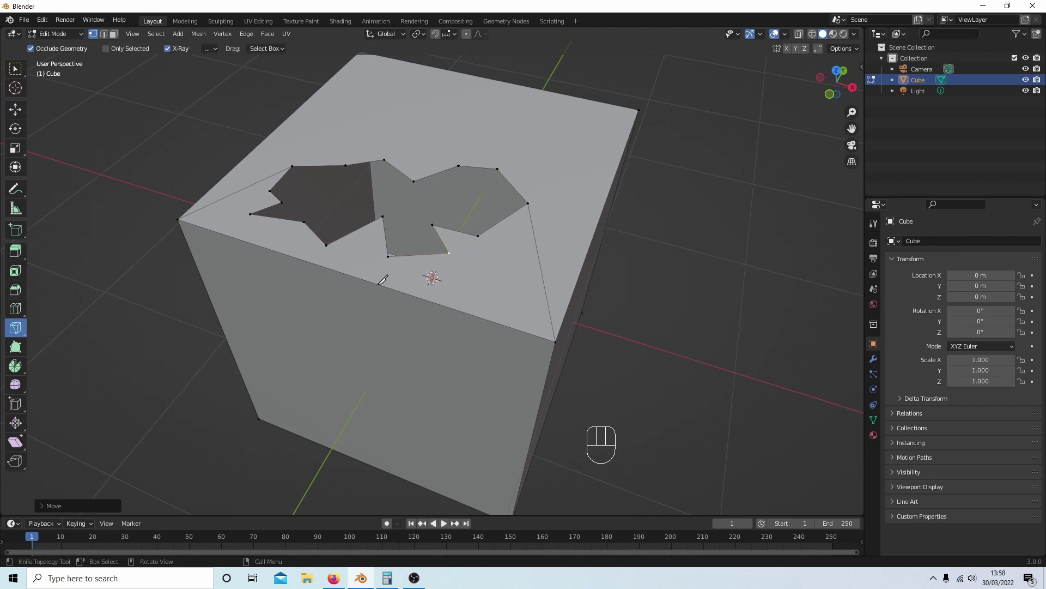
{"action": "left_click", "coordinate": [406, 255]}
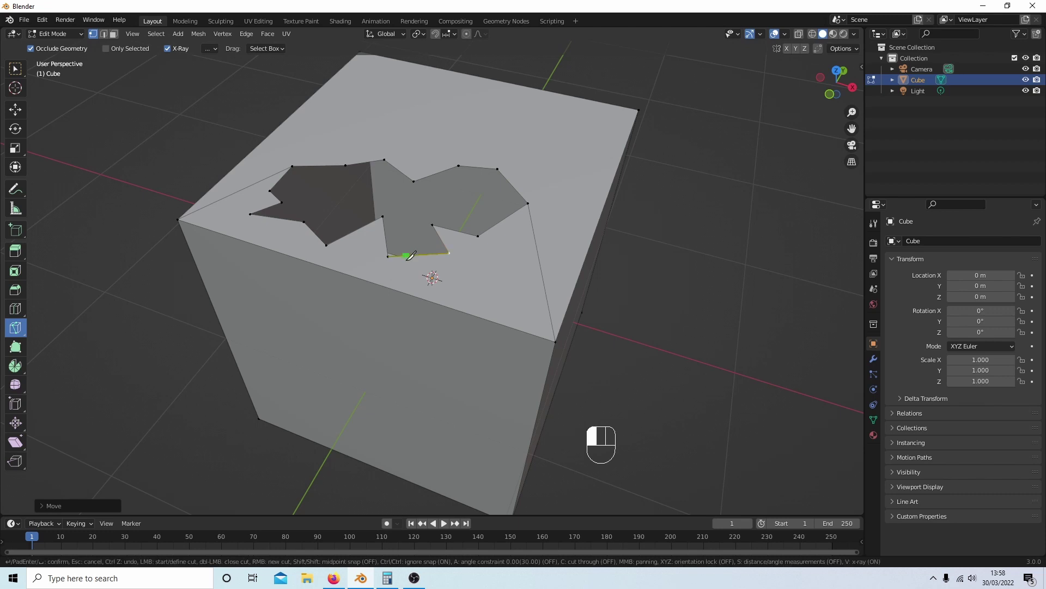
{"action": "left_click", "coordinate": [414, 275]}
{"action": "left_click", "coordinate": [398, 310]}
{"action": "left_click", "coordinate": [424, 329]}
{"action": "left_click", "coordinate": [380, 380]}
{"action": "left_click", "coordinate": [409, 397]}
{"action": "left_click", "coordinate": [417, 428]}
{"action": "left_click", "coordinate": [413, 458]}
{"action": "left_click", "coordinate": [412, 457]}
{"action": "left_click", "coordinate": [425, 428]}
{"action": "left_click", "coordinate": [415, 396]}
{"action": "left_click", "coordinate": [392, 379]}
{"action": "left_click", "coordinate": [431, 332]}
{"action": "left_click", "coordinate": [430, 319]}
{"action": "left_click", "coordinate": [409, 308]}
{"action": "left_click", "coordinate": [414, 296]}
{"action": "left_click", "coordinate": [423, 280]}
{"action": "key", "text": "Return"}
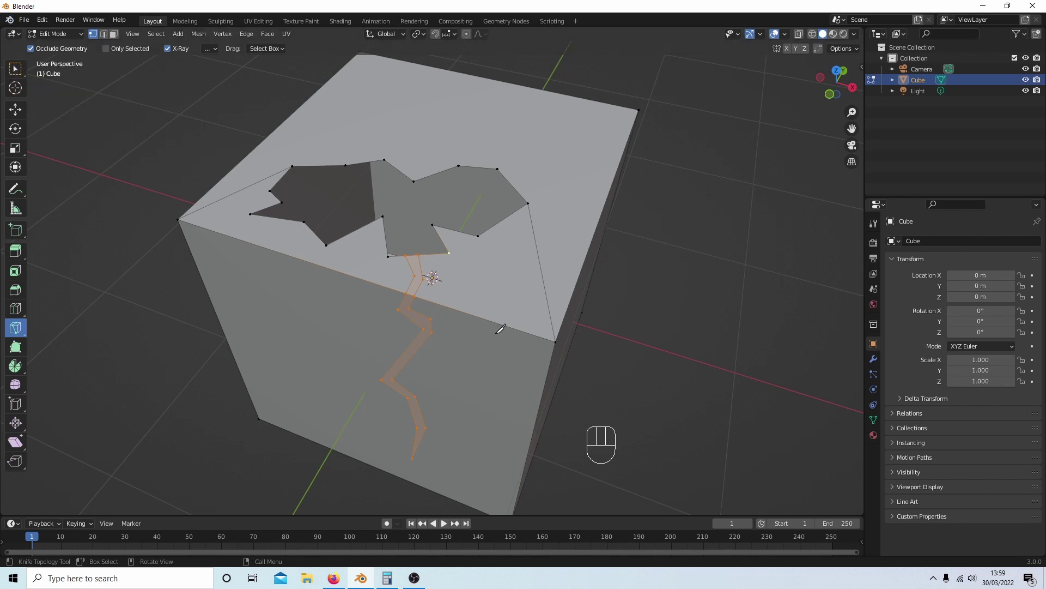
- Switch to edge select mode with the Select Box tool and deselect the whole mesh
{"action": "left_click", "coordinate": [104, 35]}
{"action": "left_click", "coordinate": [18, 70]}
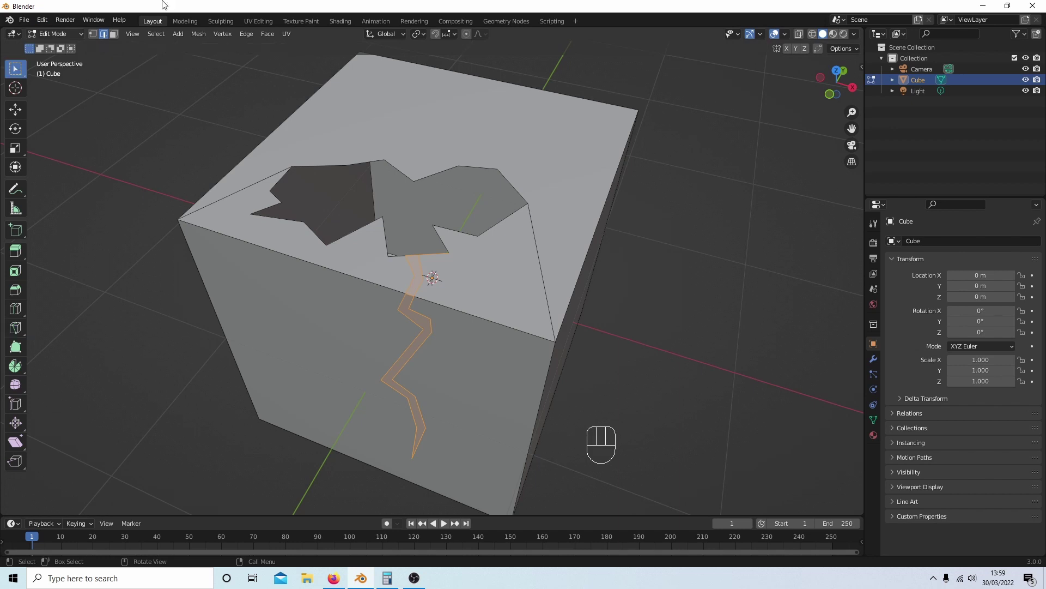
{"action": "key", "text": "alt+a"}
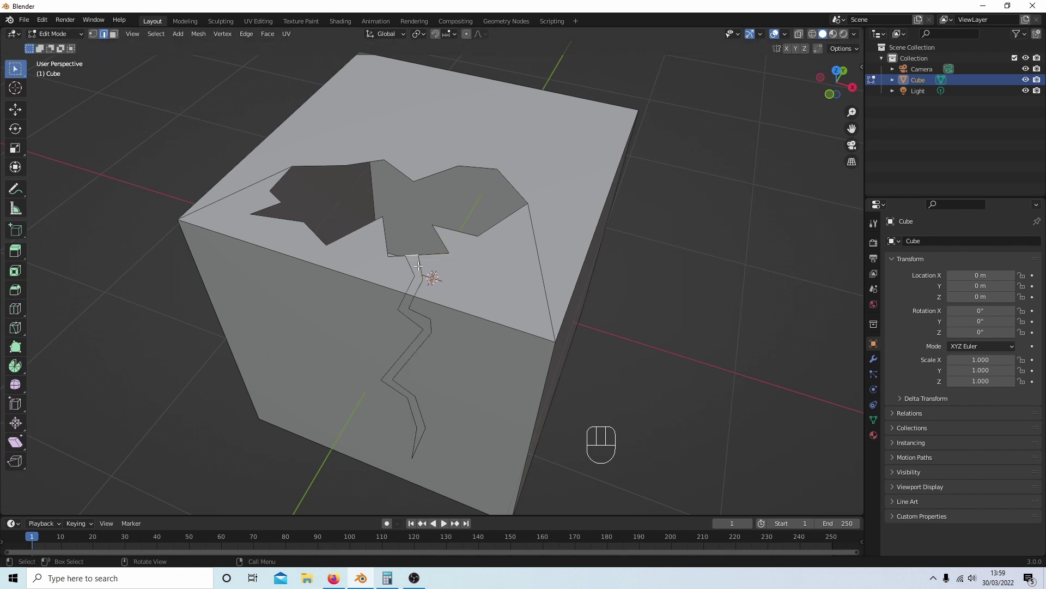
- Delete the two short edges closing off the crack at the hole's rim and the cube's top front edge, using Only Edges & Faces
{"action": "key", "text": "Delete"}
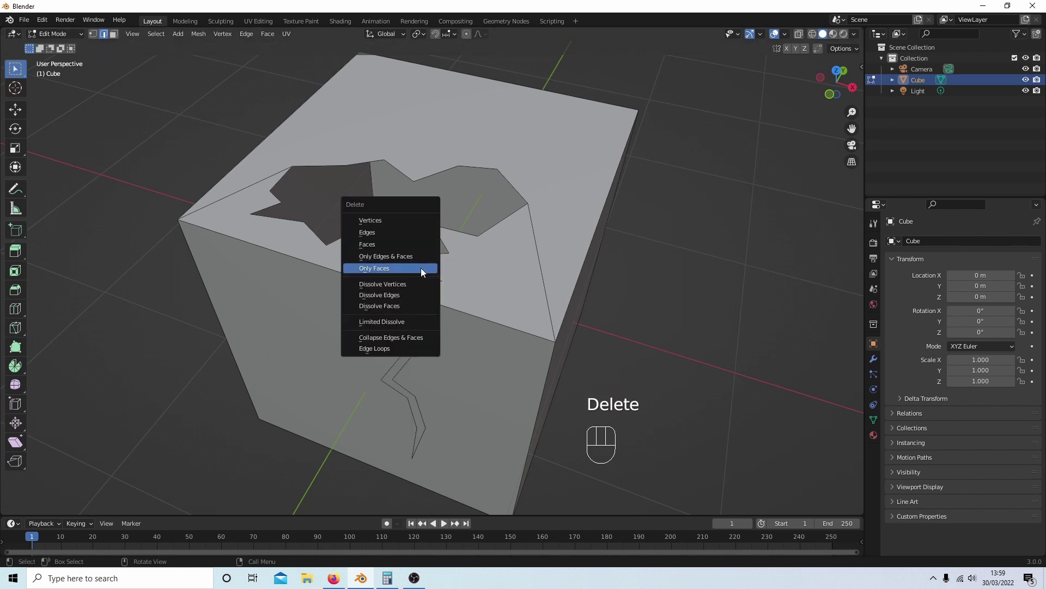
{"action": "left_click", "coordinate": [395, 257]}
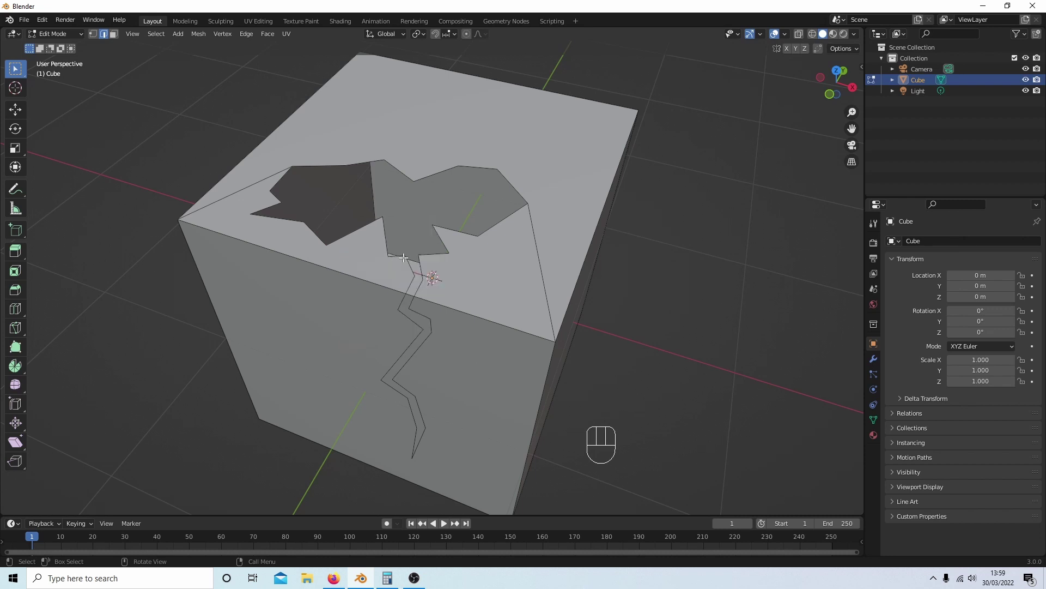
{"action": "left_click", "coordinate": [419, 289]}
{"action": "key", "text": "Delete"}
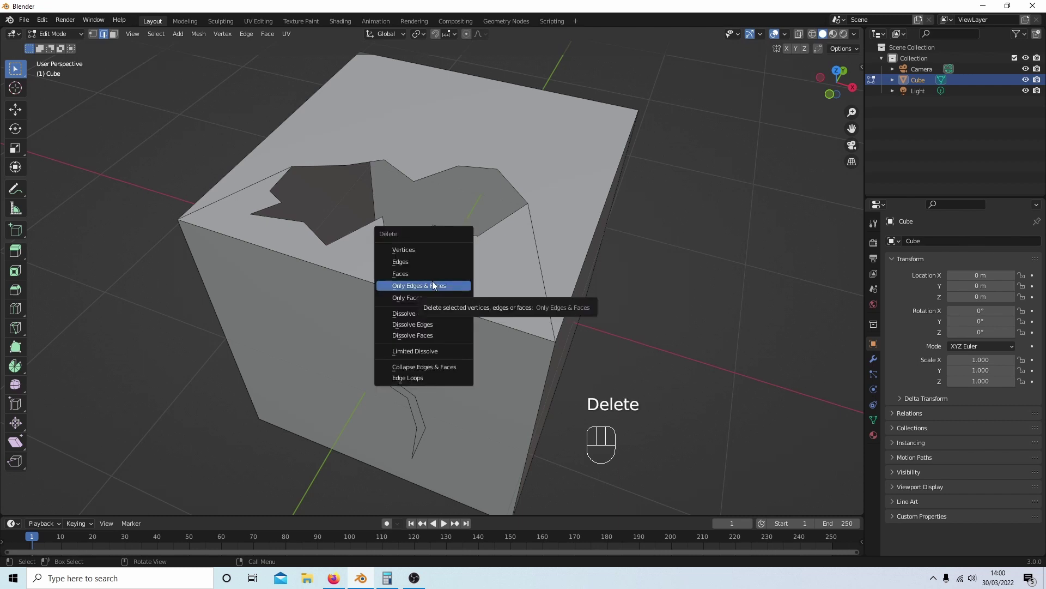
{"action": "left_click", "coordinate": [434, 285]}
{"action": "middle_click_drag", "start_coordinate": [462, 285], "coordinate": [316, 70]}
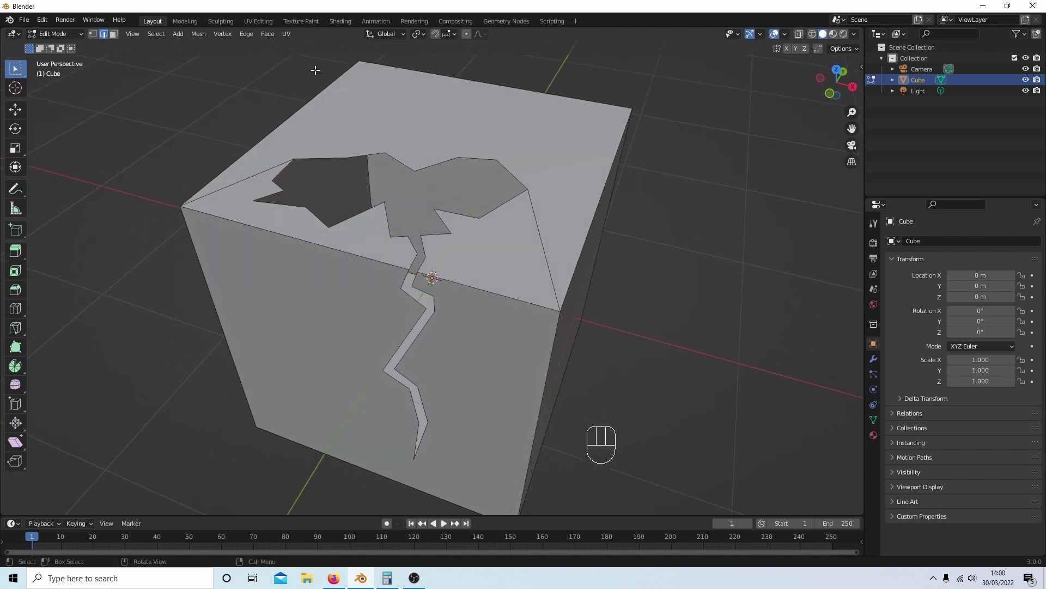
- Move the crack's right-side vertex just below the cube's top front edge inward along X and Z to narrow the crack
{"action": "left_click", "coordinate": [93, 34]}
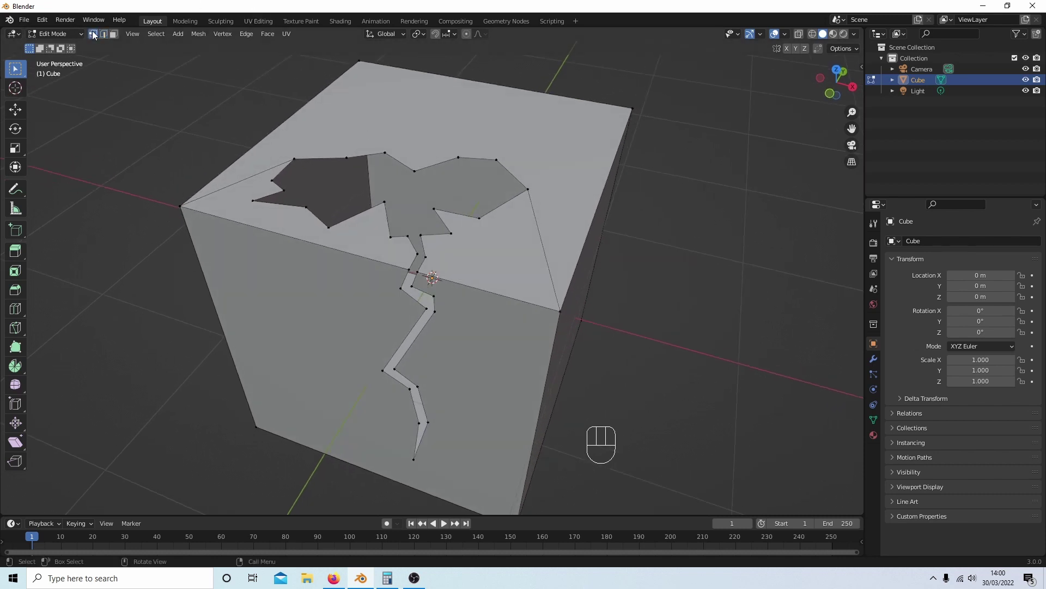
{"action": "left_click", "coordinate": [435, 295]}
{"action": "left_click", "coordinate": [15, 109]}
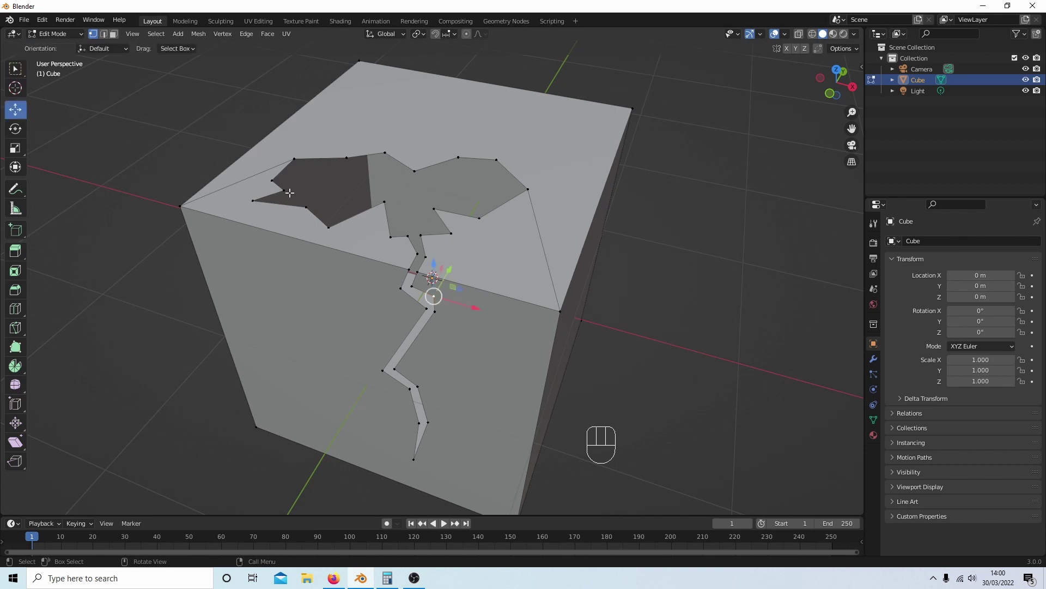
{"action": "left_click_drag", "start_coordinate": [477, 310], "coordinate": [459, 309]}
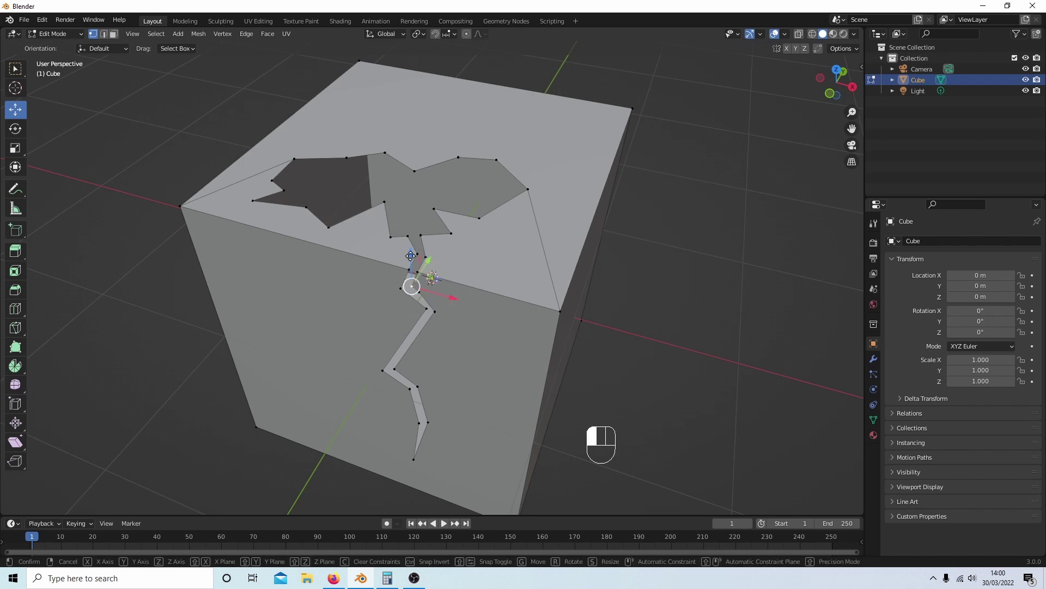
{"action": "left_click_drag", "start_coordinate": [412, 254], "coordinate": [413, 259]}
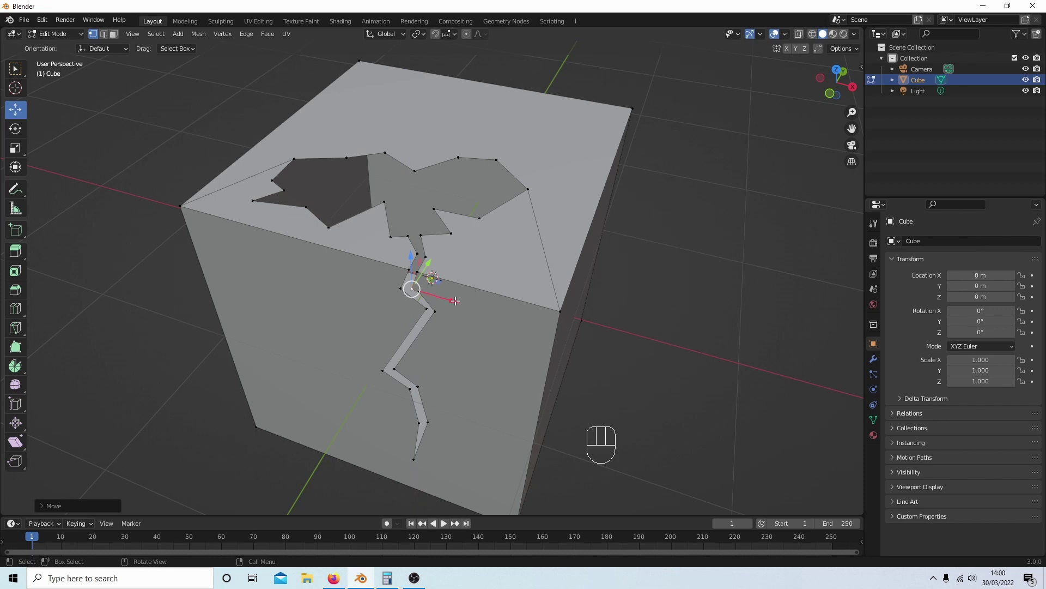
{"action": "left_click_drag", "start_coordinate": [455, 300], "coordinate": [442, 315]}
- Shift the right-side vertices of the lower crack bends inward along the X axis to taper the crack
{"action": "left_click", "coordinate": [423, 389]}
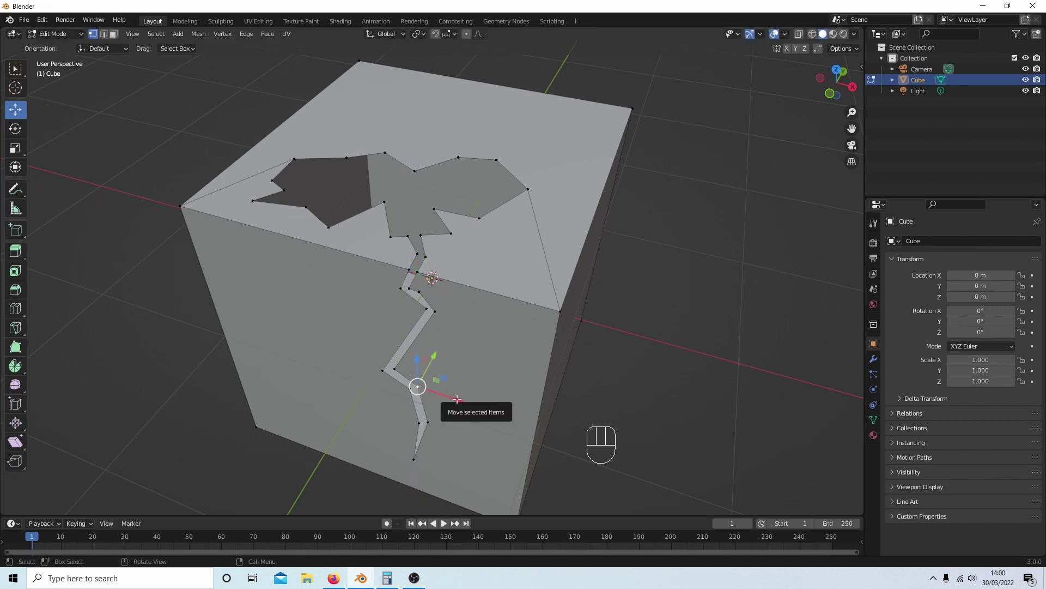
{"action": "left_click_drag", "start_coordinate": [457, 399], "coordinate": [463, 435]}
{"action": "left_click", "coordinate": [434, 421]}
{"action": "left_click", "coordinate": [396, 371]}
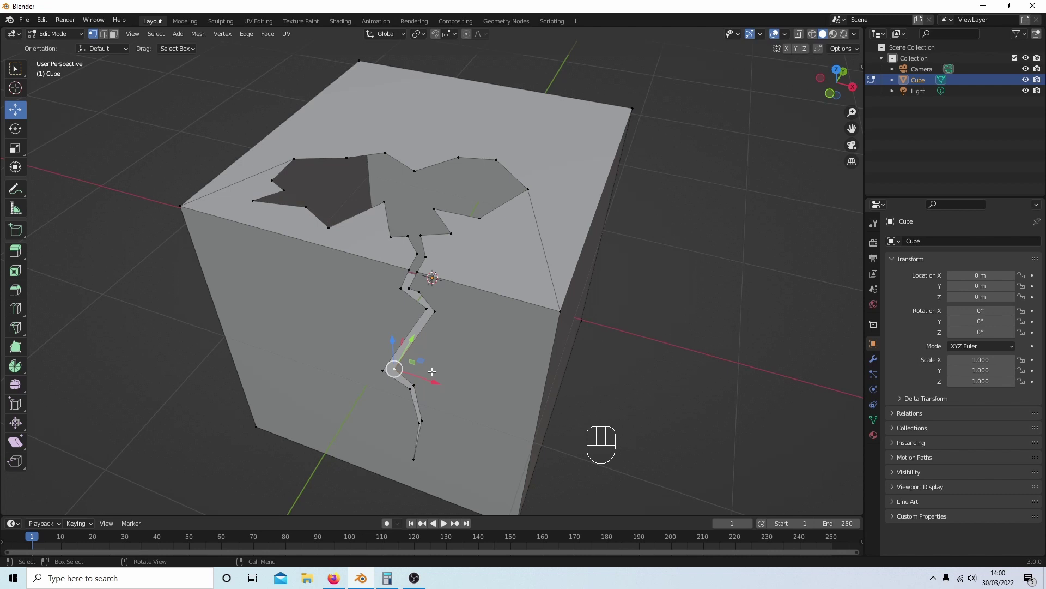
{"action": "left_click_drag", "start_coordinate": [436, 382], "coordinate": [431, 369]}
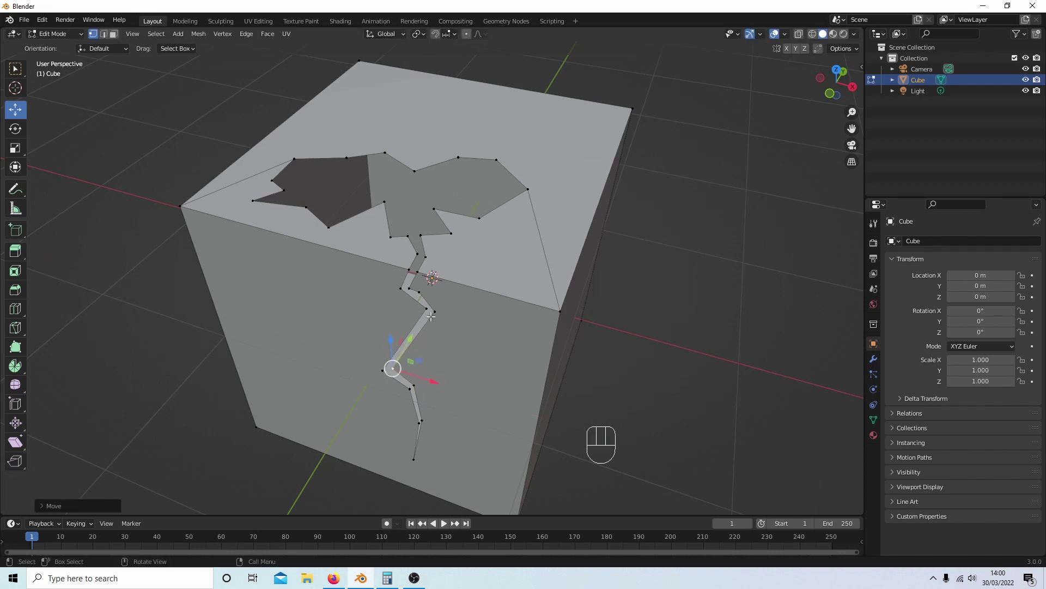
- Cut a zigzag side branch with the Knife tool from the lower crack's right edge out across the front face and back
{"action": "scroll", "coordinate": [450, 330], "scroll_direction": "down", "scroll_amount": 2}
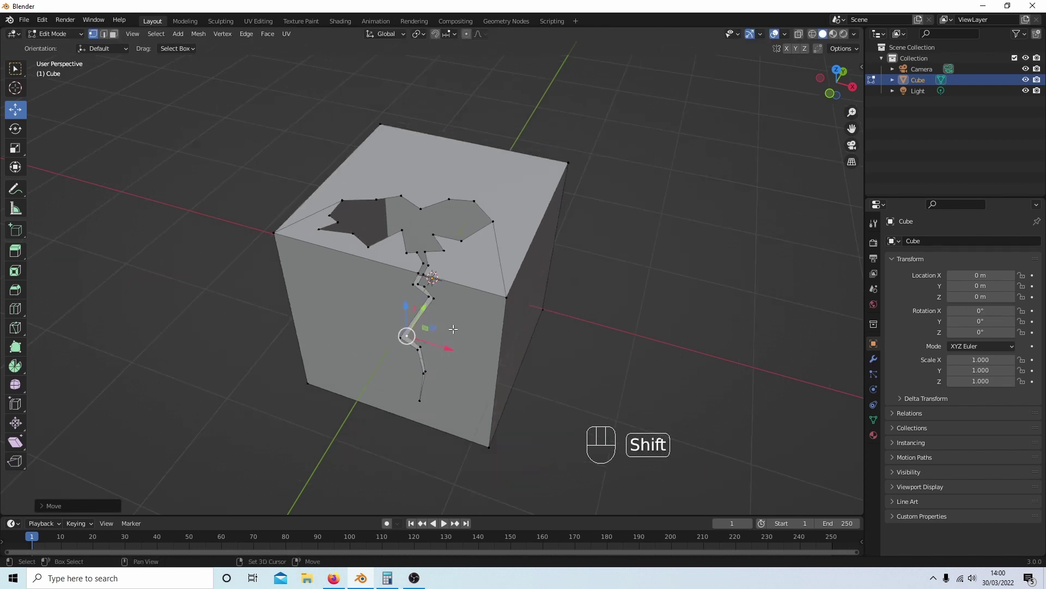
{"action": "middle_click_drag", "start_coordinate": [453, 329], "coordinate": [451, 310], "text": "shift"}
{"action": "scroll", "coordinate": [458, 349], "scroll_direction": "up", "scroll_amount": 5}
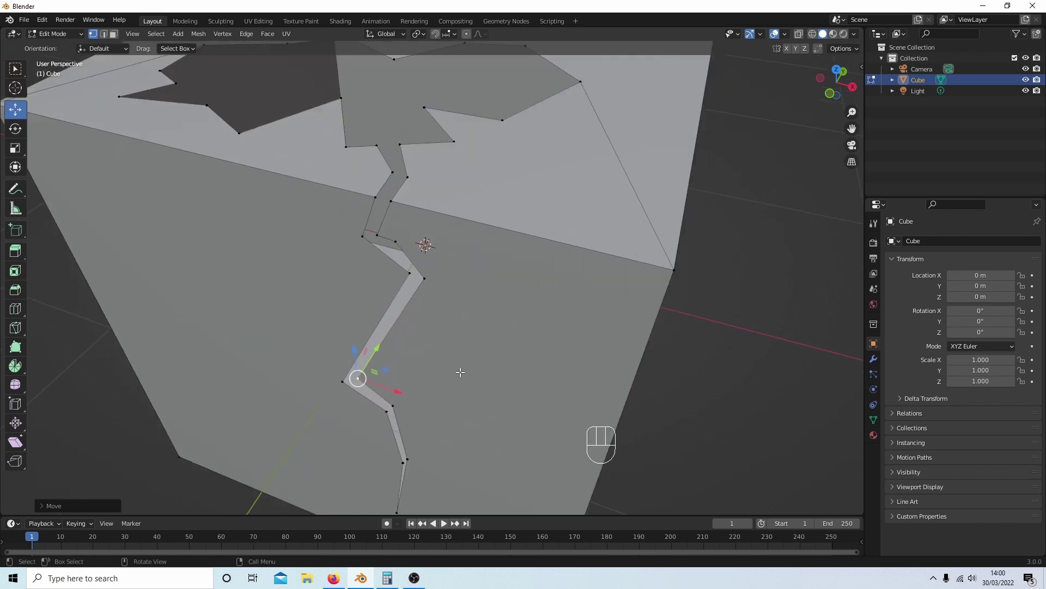
{"action": "middle_click_drag", "start_coordinate": [464, 376], "coordinate": [491, 276], "text": "shift"}
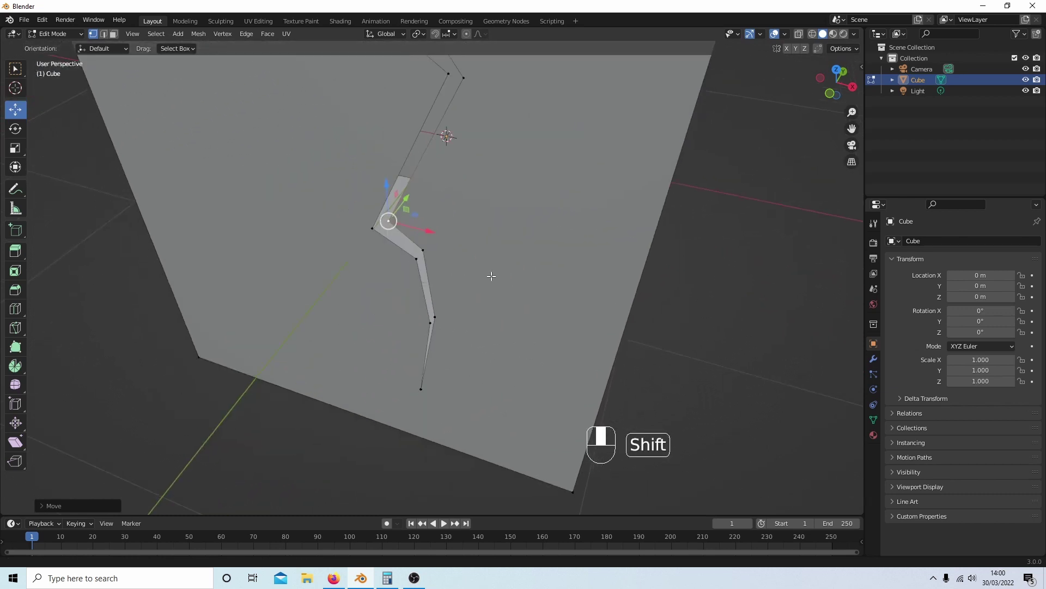
{"action": "left_click", "coordinate": [15, 327]}
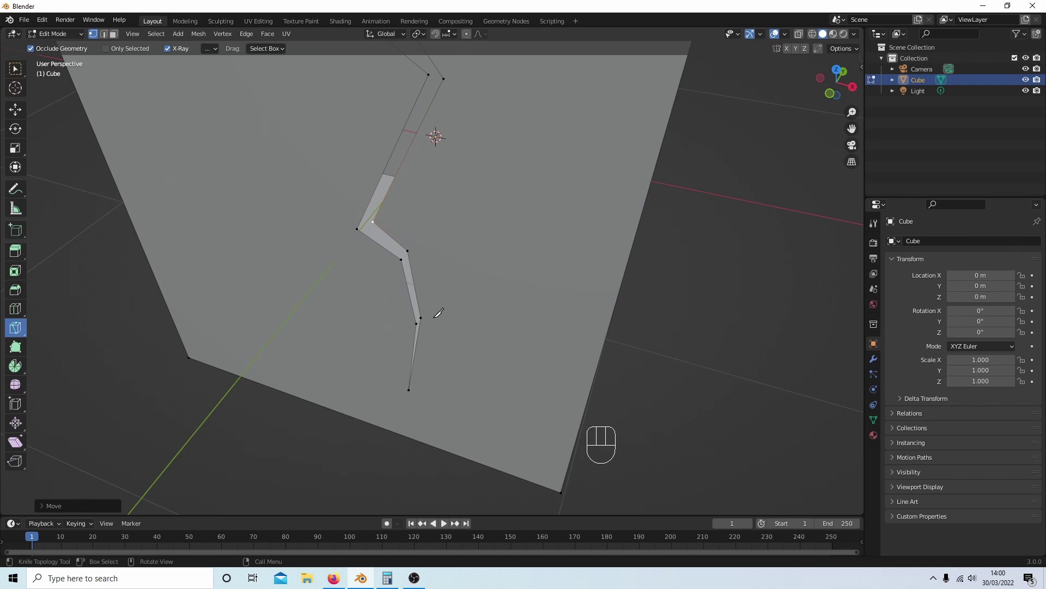
{"action": "left_click", "coordinate": [415, 286]}
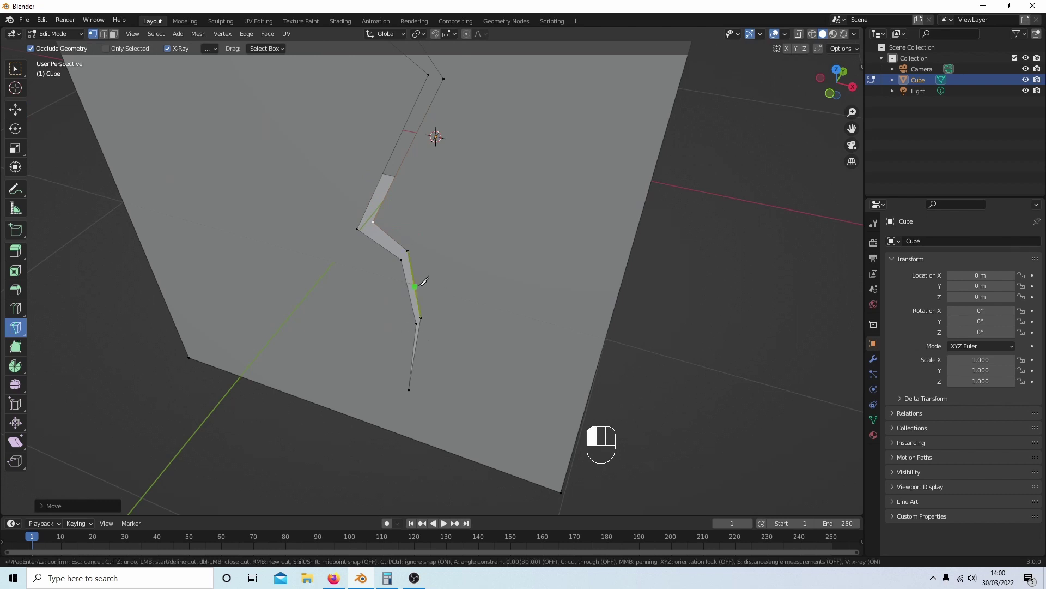
{"action": "left_click", "coordinate": [458, 296]}
{"action": "left_click", "coordinate": [472, 323]}
{"action": "left_click", "coordinate": [506, 330]}
{"action": "left_click", "coordinate": [499, 360]}
{"action": "left_click", "coordinate": [498, 386]}
{"action": "left_click", "coordinate": [520, 400]}
{"action": "left_click", "coordinate": [495, 395]}
{"action": "left_click", "coordinate": [489, 359]}
{"action": "left_click", "coordinate": [495, 336]}
{"action": "left_click", "coordinate": [466, 330]}
{"action": "left_click", "coordinate": [453, 305]}
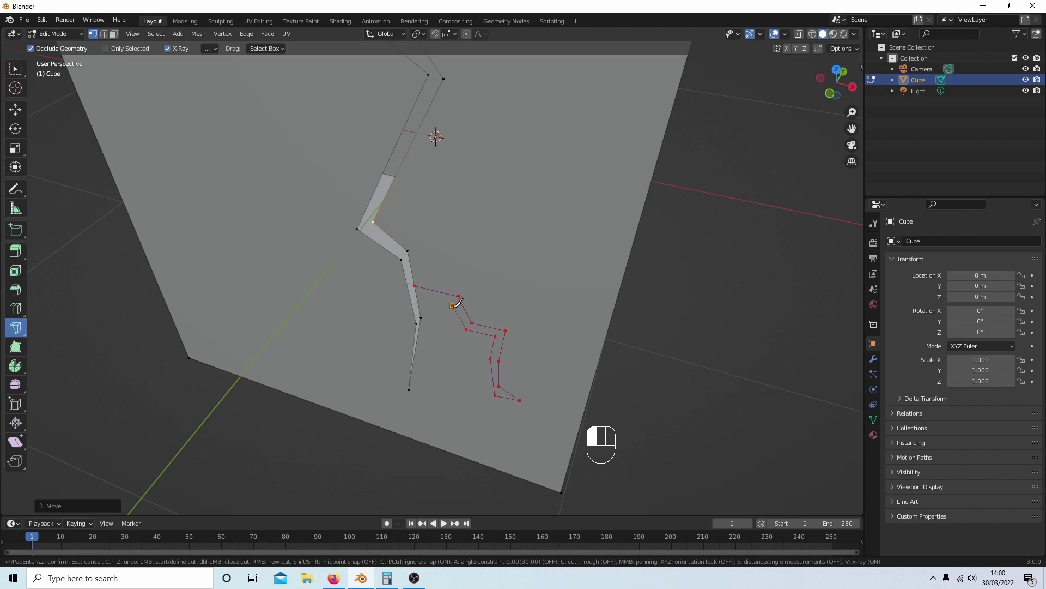
{"action": "left_click", "coordinate": [417, 297]}
{"action": "key", "text": "Return"}
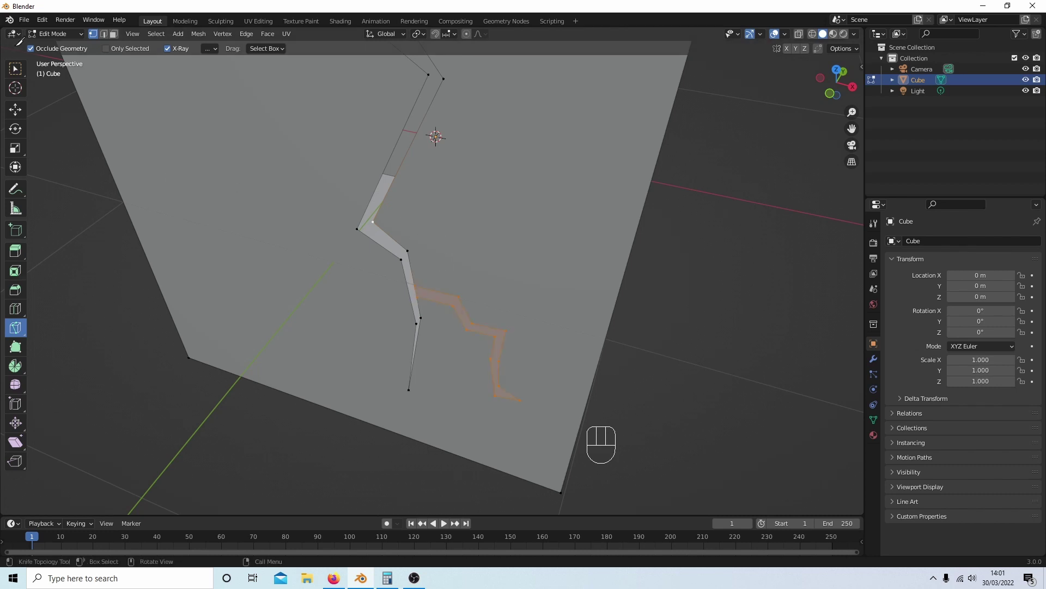
- Delete the short edge between the main crack and the new branch with Only Edges & Faces to open the branch
{"action": "left_click", "coordinate": [105, 34]}
{"action": "left_click", "coordinate": [18, 68]}
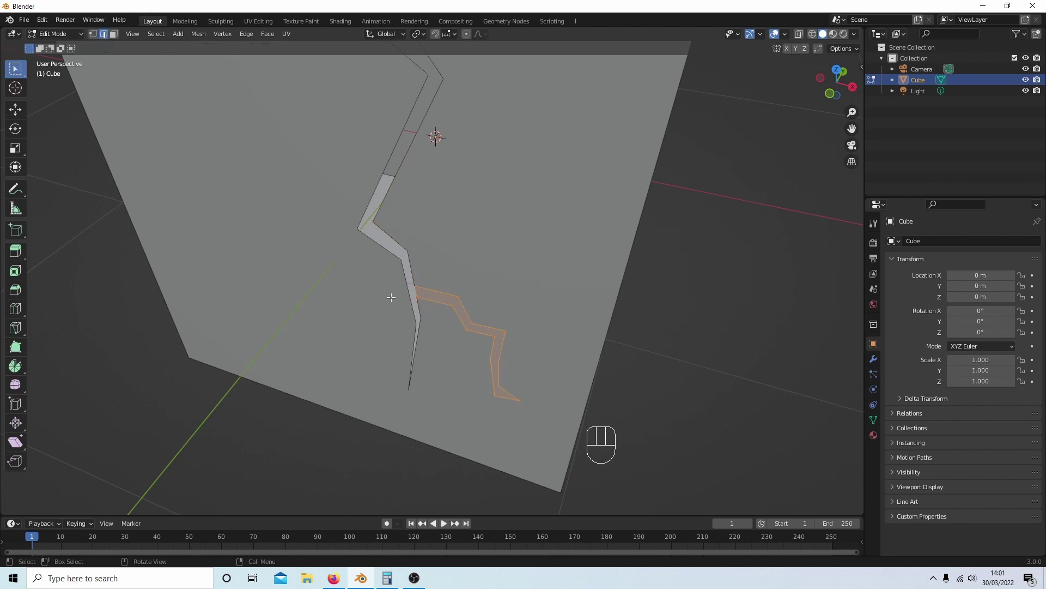
{"action": "left_click", "coordinate": [417, 289]}
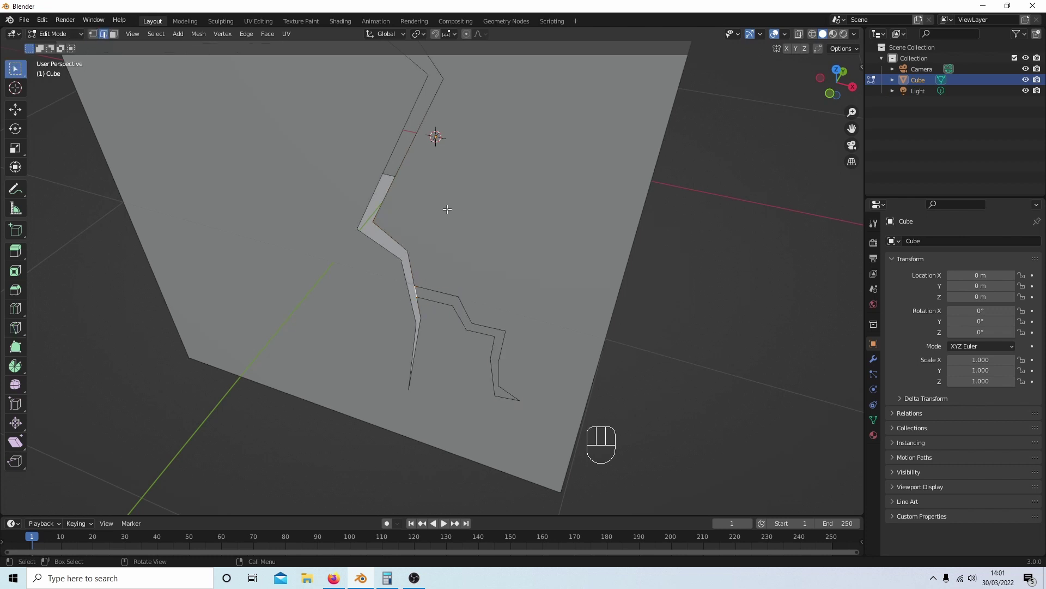
{"action": "key", "text": "Delete"}
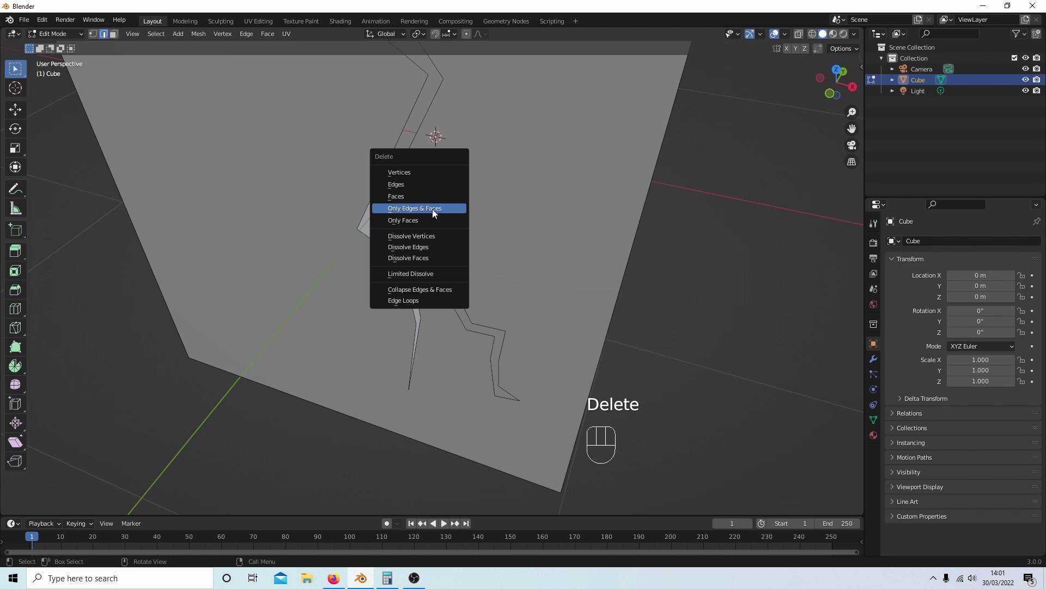
{"action": "left_click", "coordinate": [432, 209]}
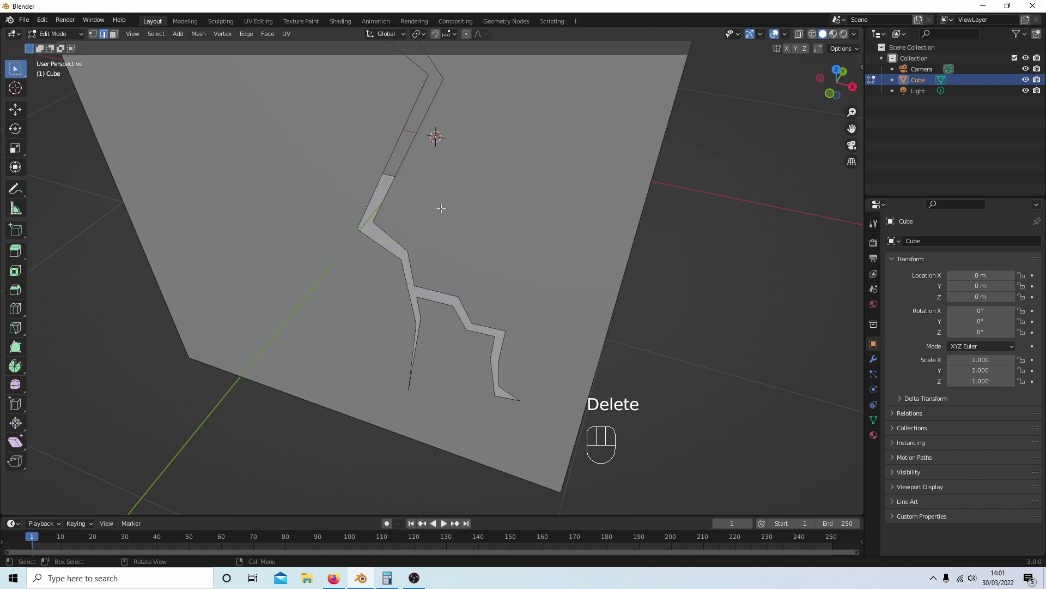
- Move the upper bend vertices of the branch crack inward along the X axis to narrow it
{"action": "left_click", "coordinate": [93, 34]}
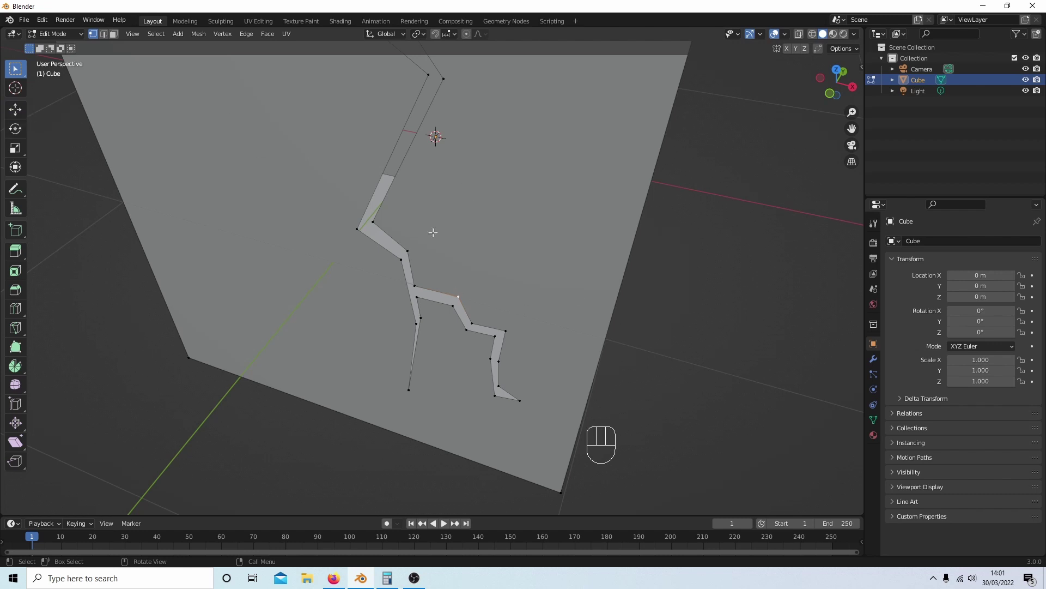
{"action": "left_click", "coordinate": [15, 109]}
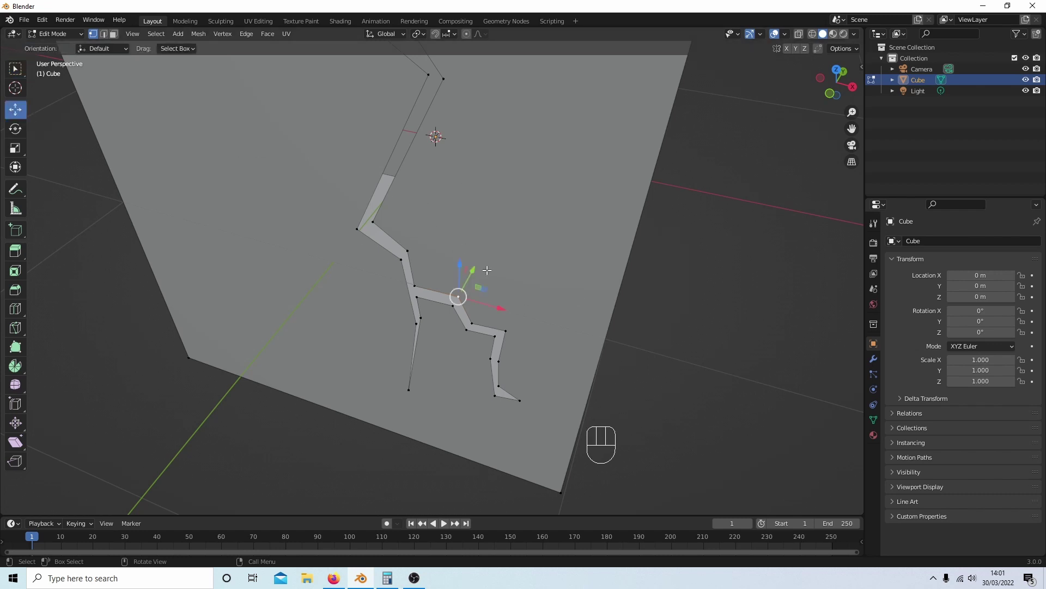
{"action": "left_click_drag", "start_coordinate": [501, 307], "coordinate": [475, 298]}
{"action": "left_click", "coordinate": [478, 309]}
{"action": "left_click", "coordinate": [505, 331]}
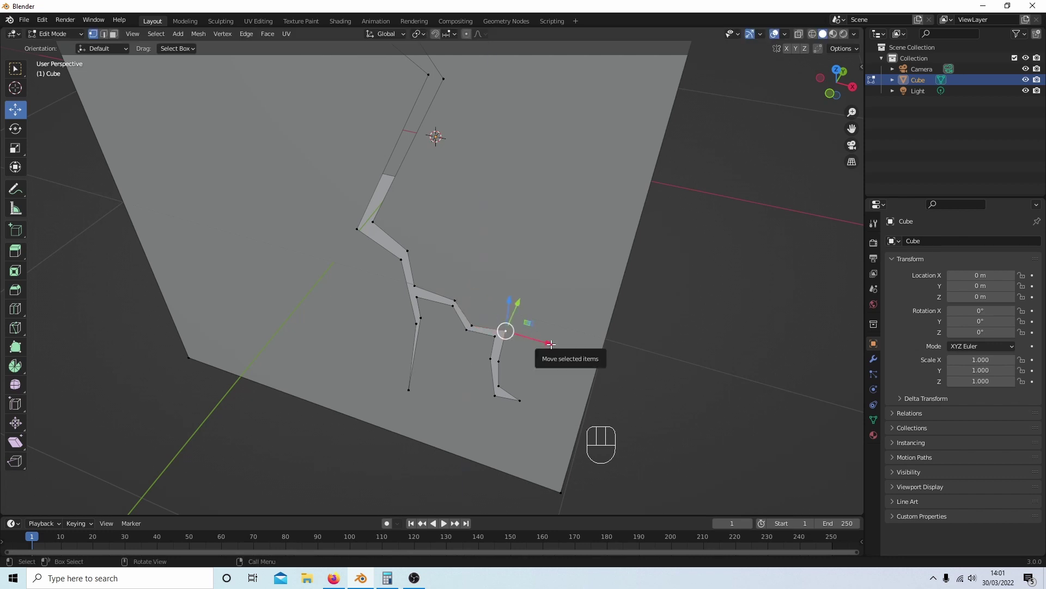
{"action": "left_click_drag", "start_coordinate": [551, 344], "coordinate": [542, 374]}
{"action": "left_click", "coordinate": [509, 360]}
- In front view, move the branch's lower-left bend vertex up about 0.06 m and nudge its inner upper corner vertex toward the outer corner
{"action": "key", "text": "KP_1"}
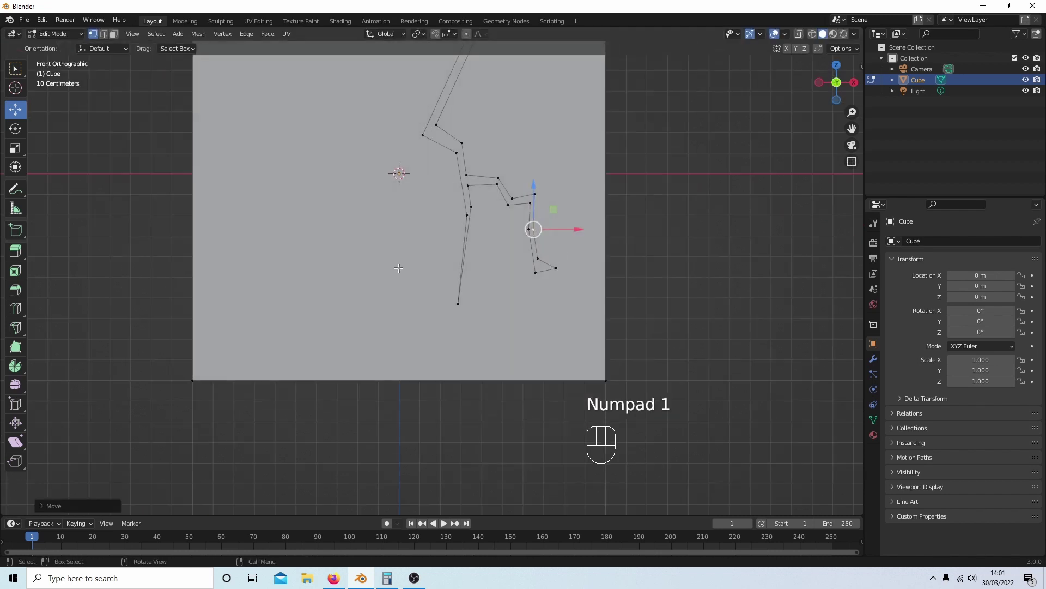
{"action": "scroll", "coordinate": [399, 268], "scroll_direction": "up", "scroll_amount": 2}
{"action": "middle_click_drag", "start_coordinate": [562, 265], "coordinate": [336, 324], "text": "shift"}
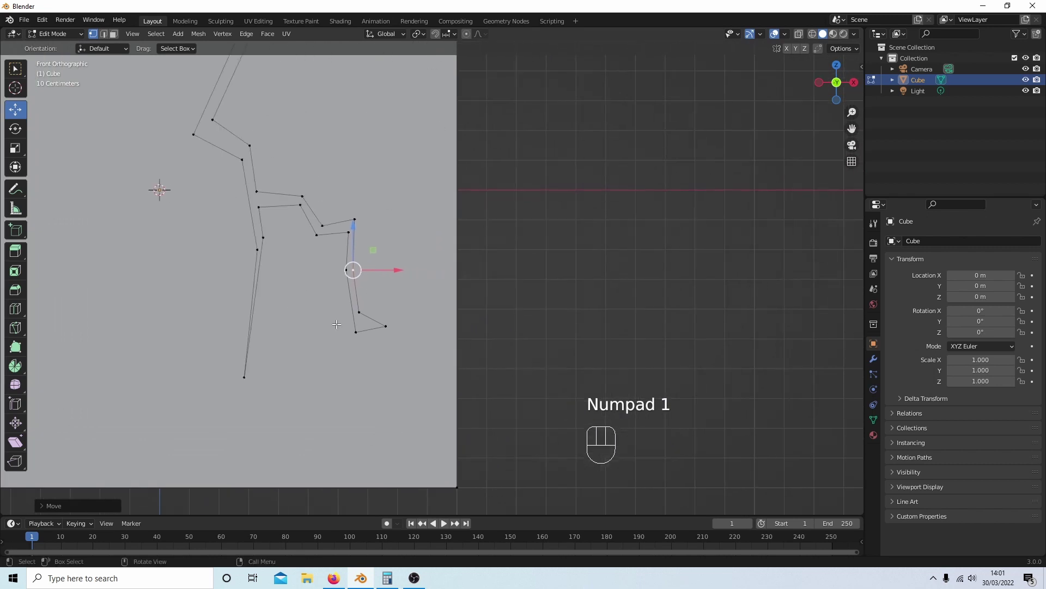
{"action": "left_click", "coordinate": [355, 331]}
{"action": "key", "text": "g"}
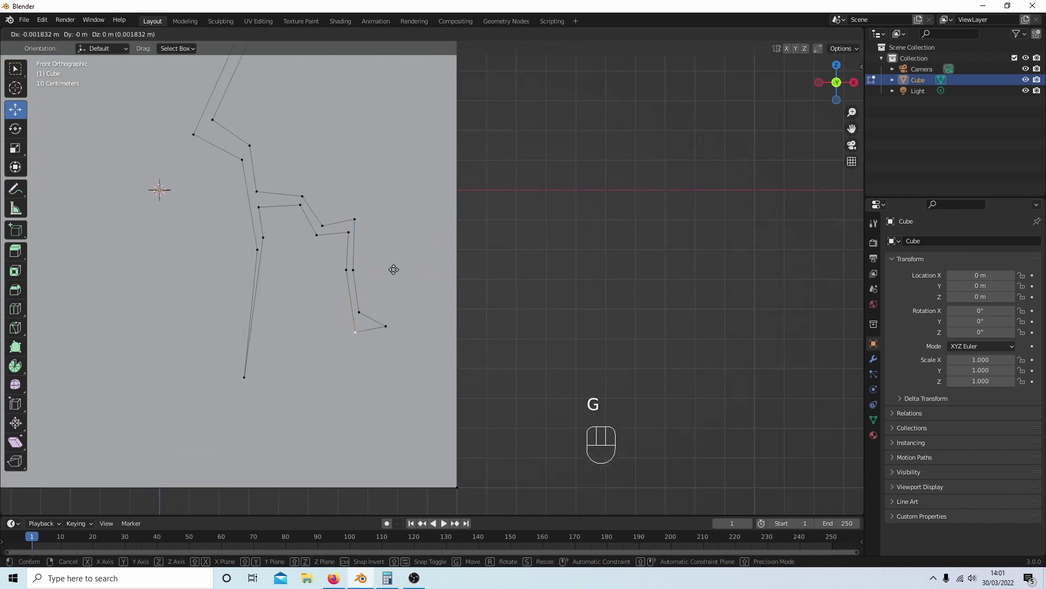
{"action": "left_click", "coordinate": [391, 252]}
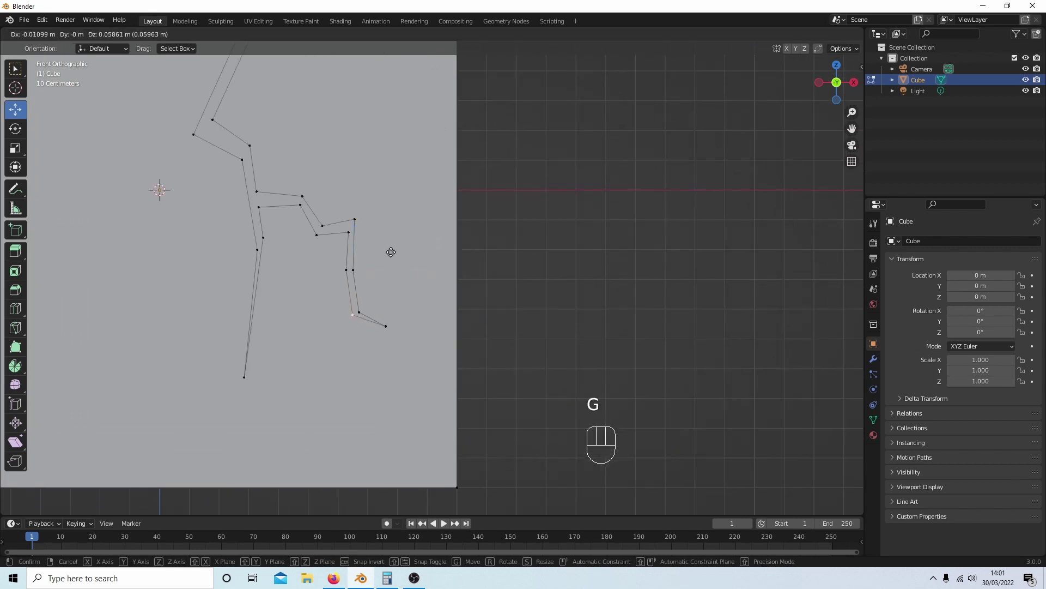
{"action": "left_click", "coordinate": [348, 232]}
{"action": "key", "text": "g"}
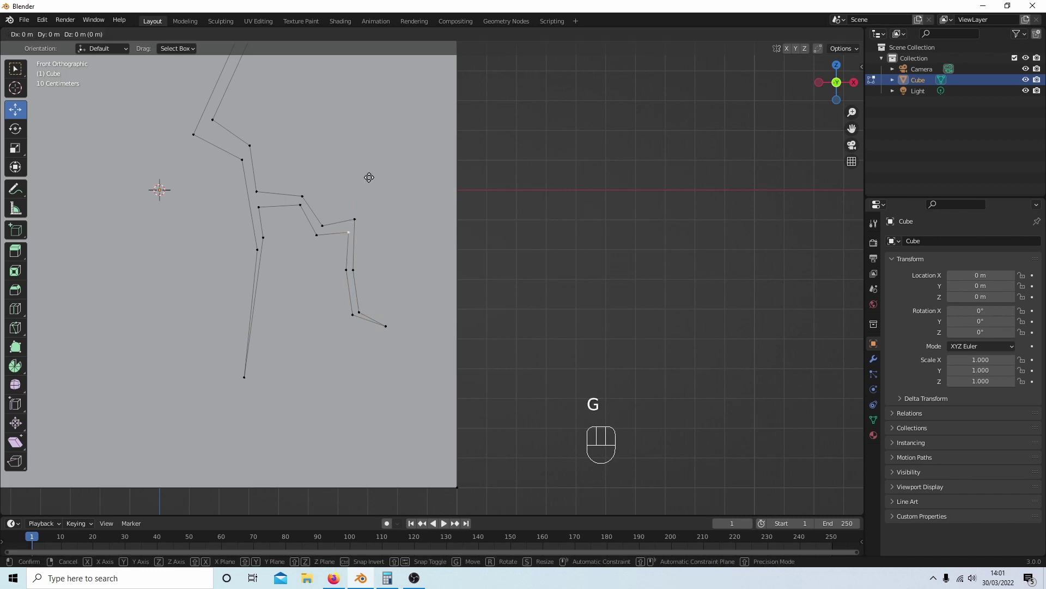
{"action": "left_click", "coordinate": [370, 173]}
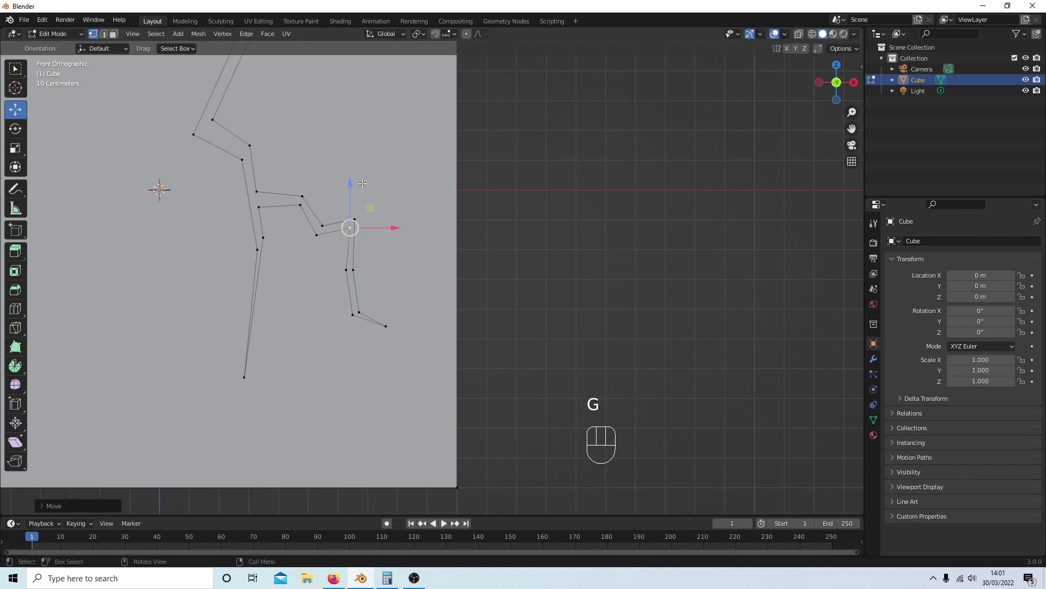
- Move the upper vertex where the branch meets the main crack down about 0.024 m and inspect the cracked cube from the front
{"action": "left_click", "coordinate": [257, 186]}
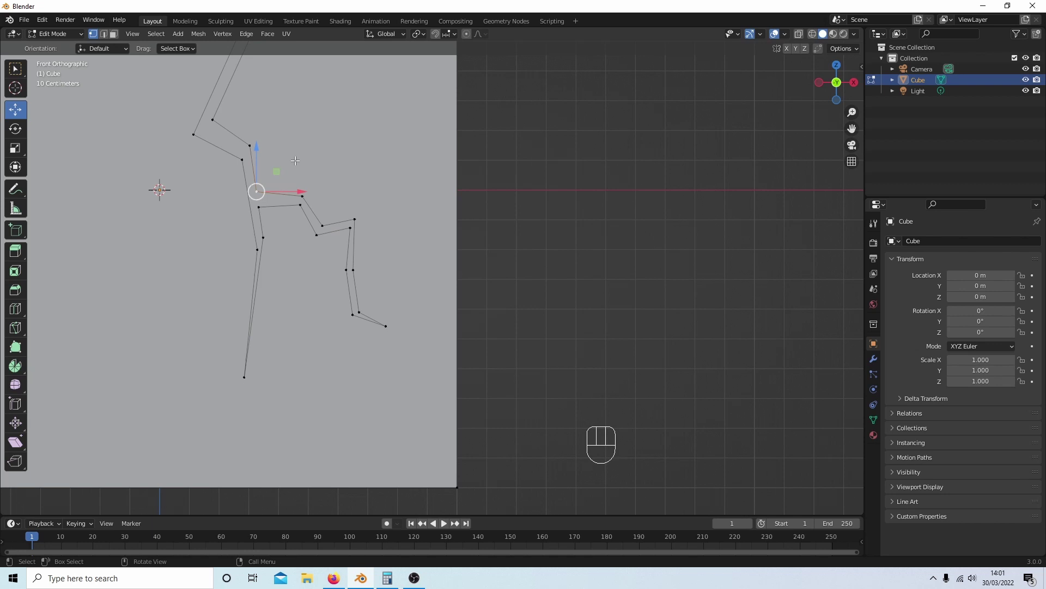
{"action": "key", "text": "g"}
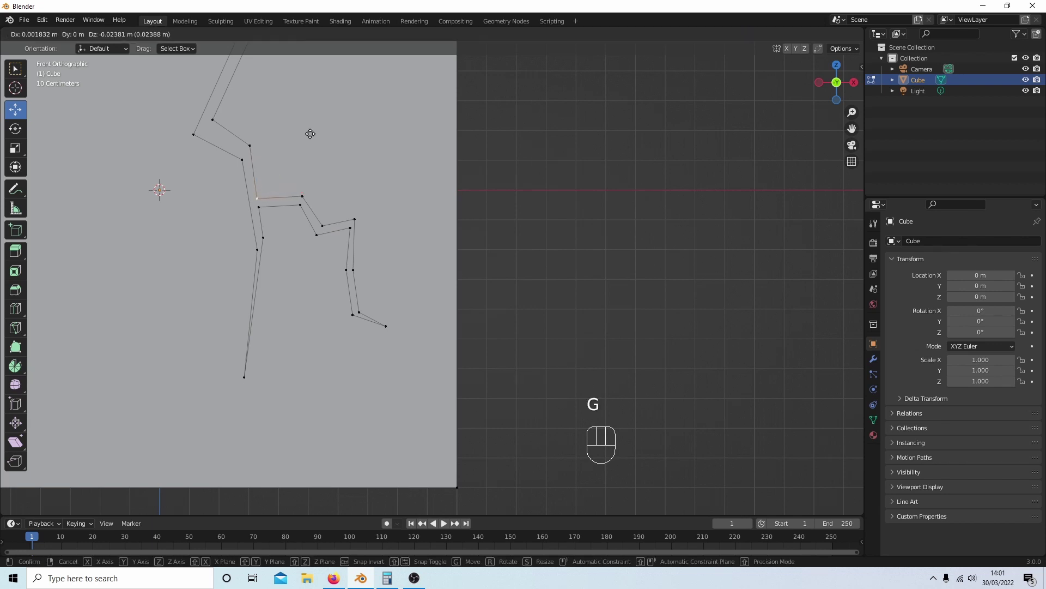
{"action": "left_click", "coordinate": [310, 133]}
{"action": "middle_click_drag", "start_coordinate": [361, 144], "coordinate": [396, 230]}
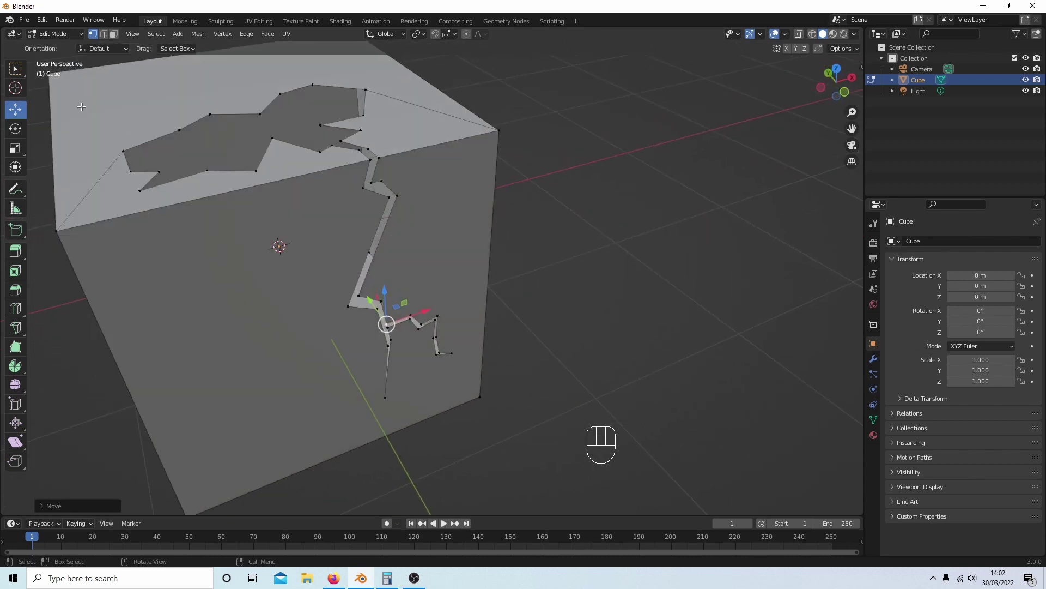
{"action": "middle_click_drag", "start_coordinate": [345, 279], "coordinate": [496, 285]}
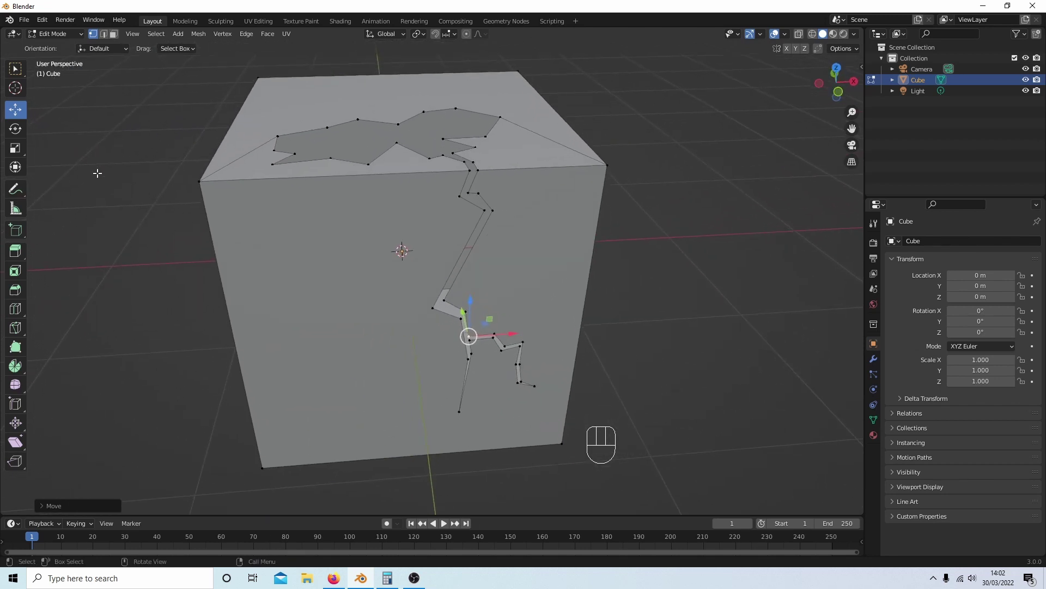
- Return to Object Mode and add a Solidify modifier to the cracked cube
{"action": "key", "text": "Tab"}
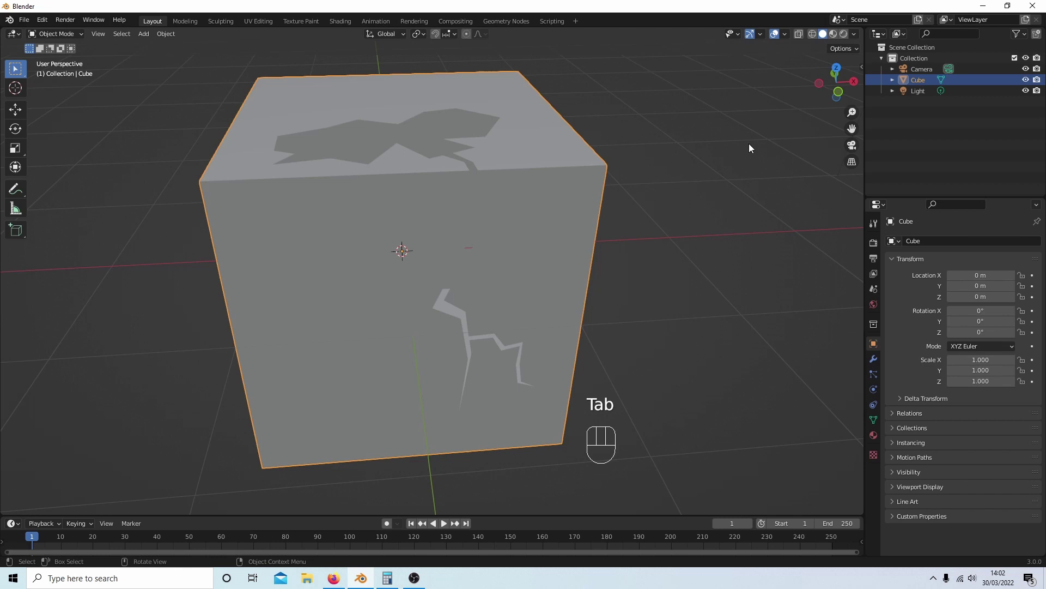
{"action": "middle_click_drag", "start_coordinate": [749, 144], "coordinate": [824, 121]}
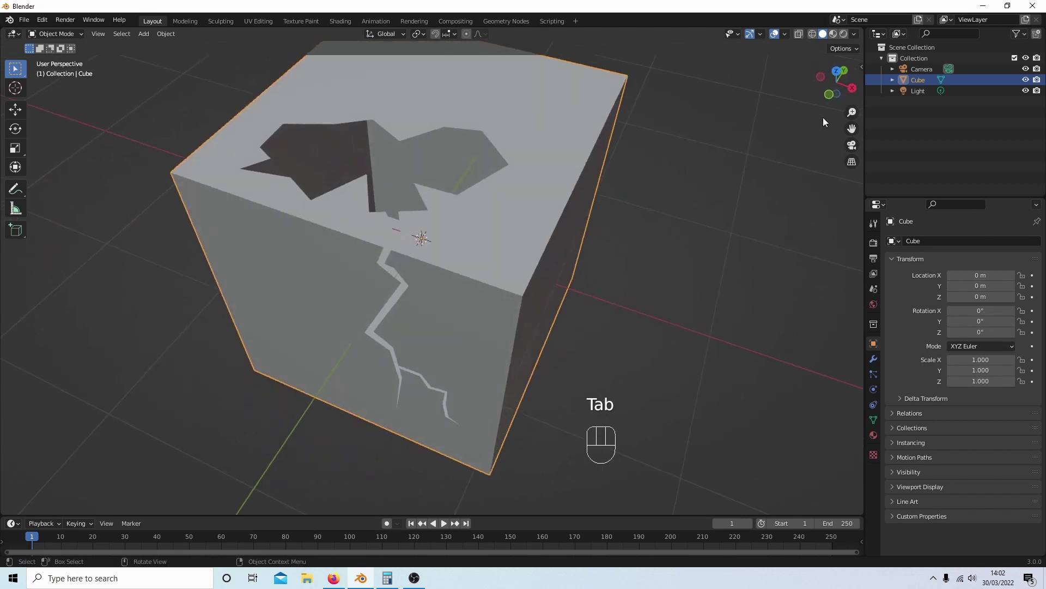
{"action": "left_click", "coordinate": [874, 359]}
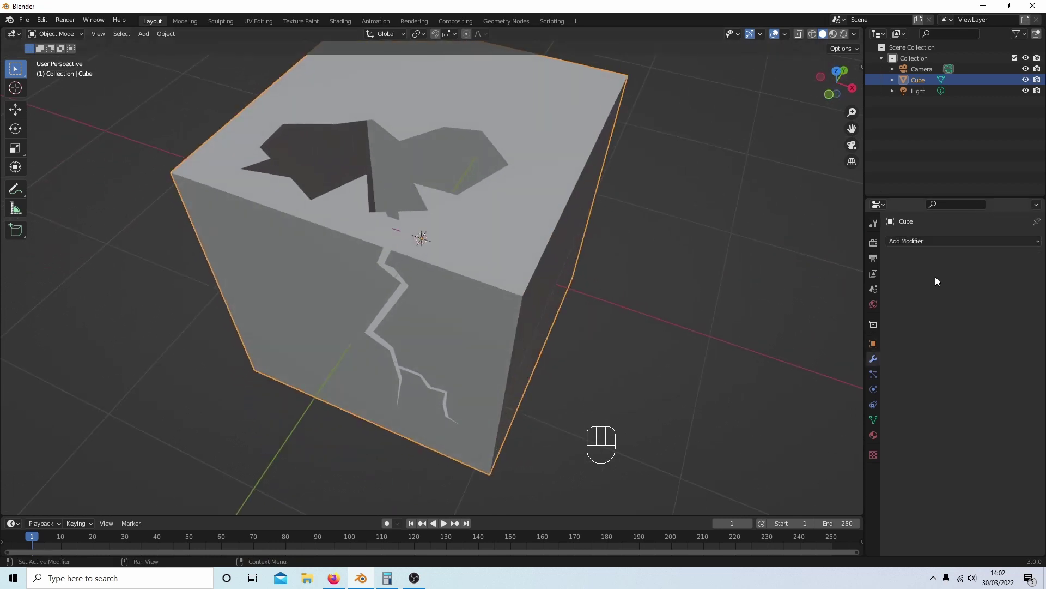
{"action": "left_click", "coordinate": [905, 241]}
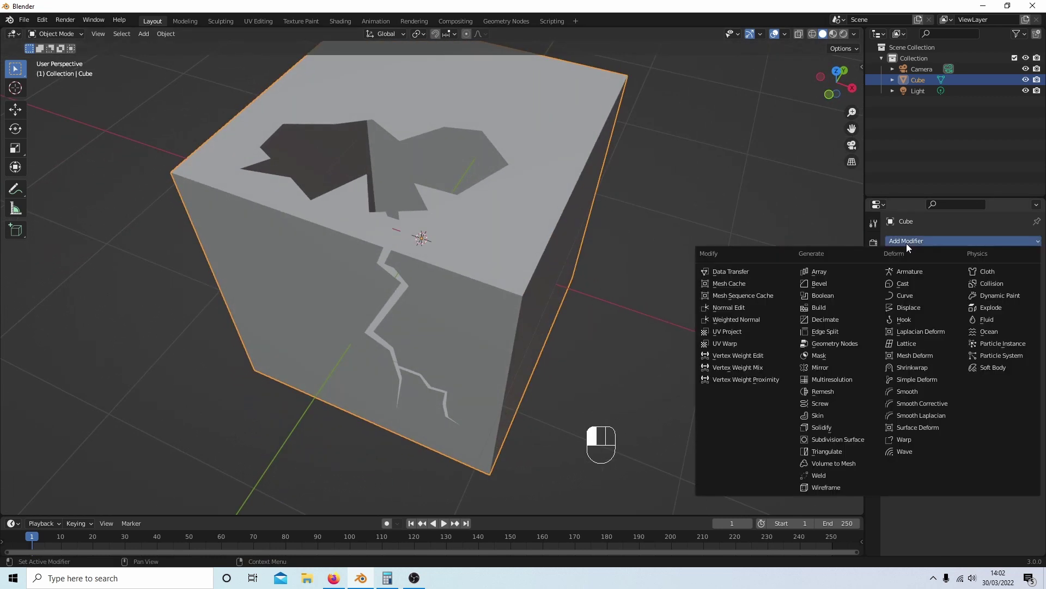
{"action": "left_click", "coordinate": [842, 428]}
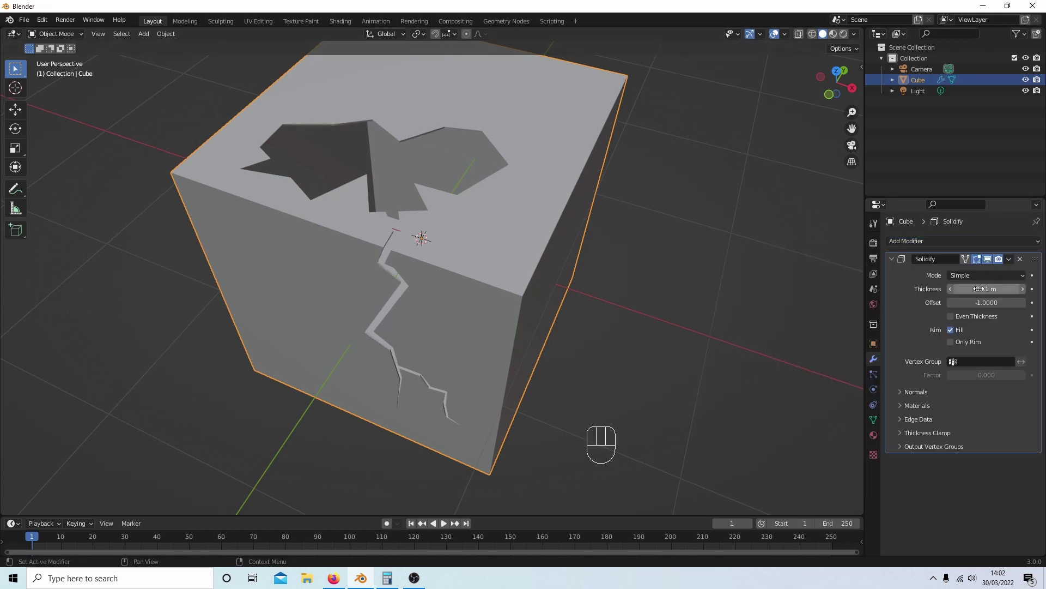
- Set the Solidify thickness to 0.15 m and enable Even Thickness to give the hole and crack walls uniform depth
{"action": "left_click", "coordinate": [1023, 289]}
{"action": "left_click_drag", "start_coordinate": [986, 288], "coordinate": [1003, 289]}
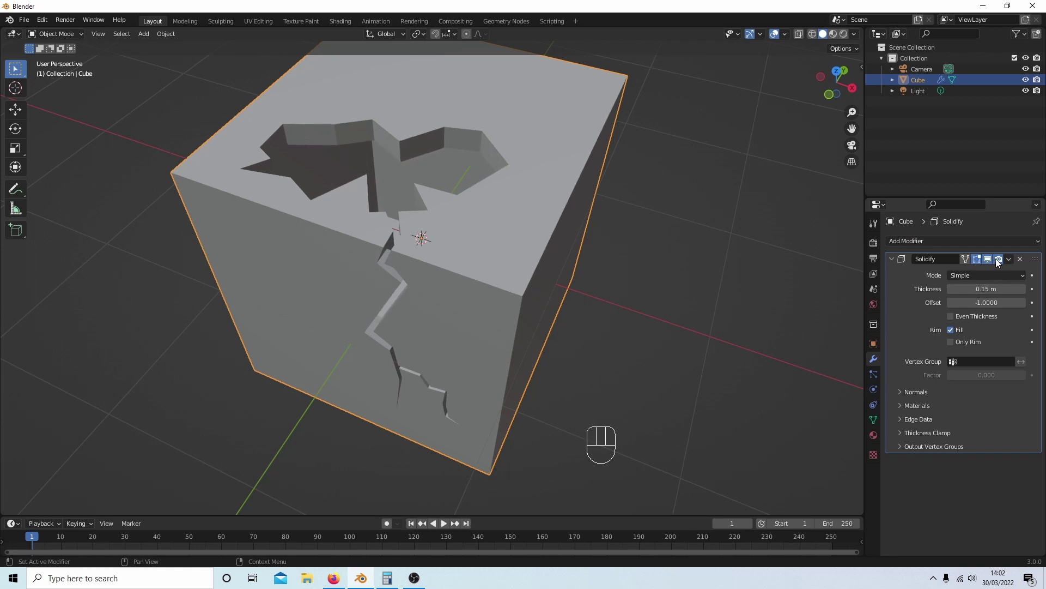
{"action": "left_click", "coordinate": [950, 316]}
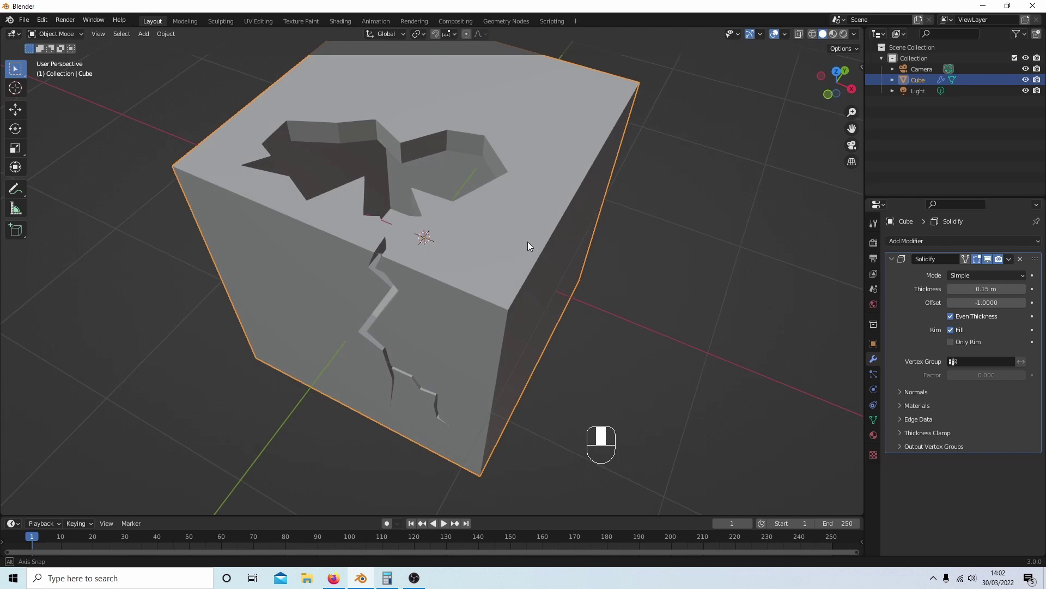
{"action": "middle_click_drag", "start_coordinate": [528, 246], "coordinate": [529, 162]}
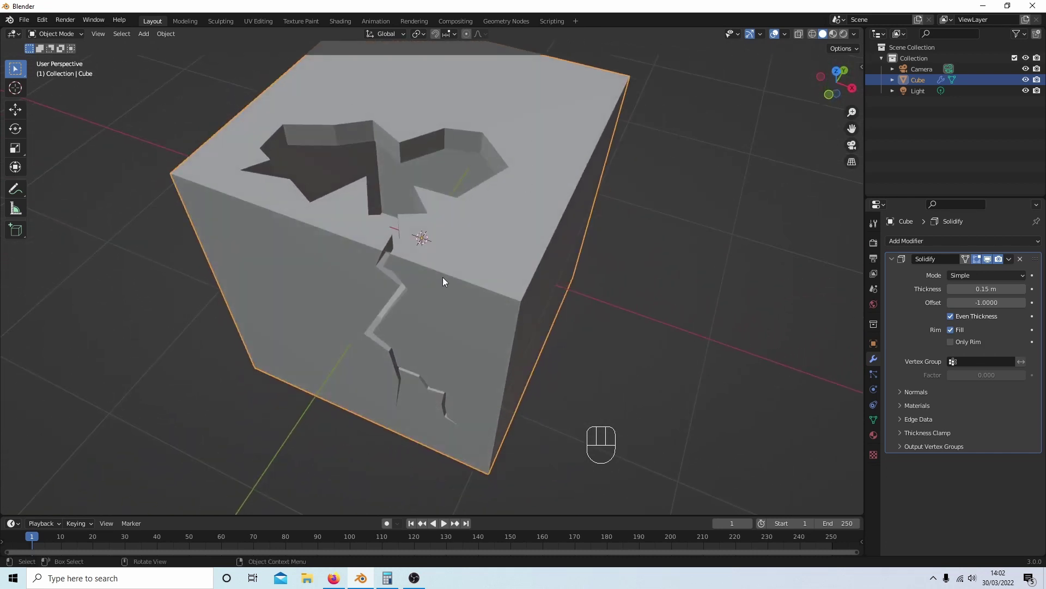
{"action": "middle_click_drag", "start_coordinate": [439, 354], "coordinate": [464, 296]}
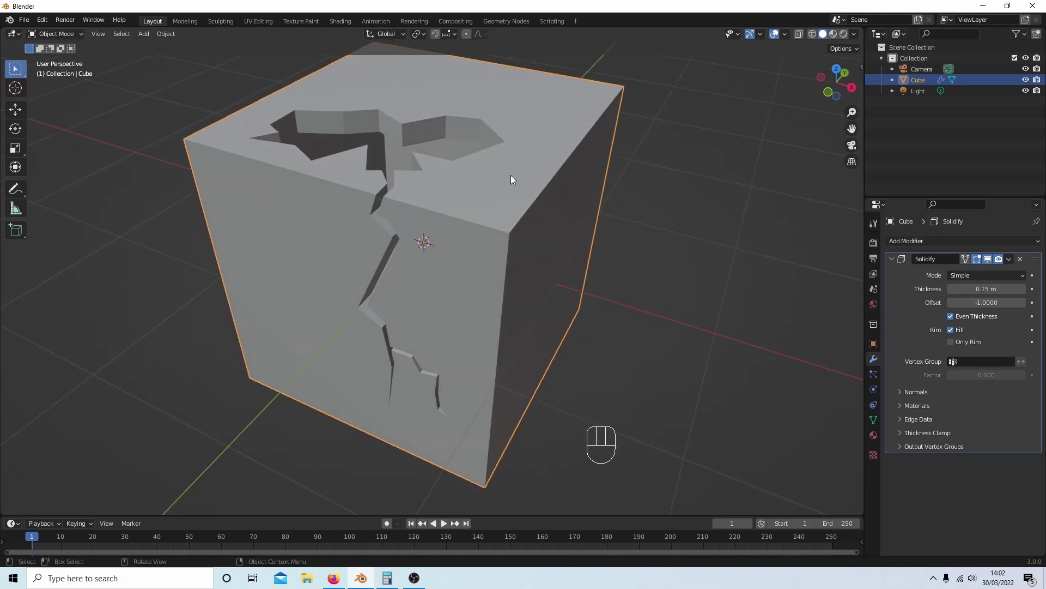
{"action": "middle_click_drag", "start_coordinate": [548, 267], "coordinate": [508, 144]}
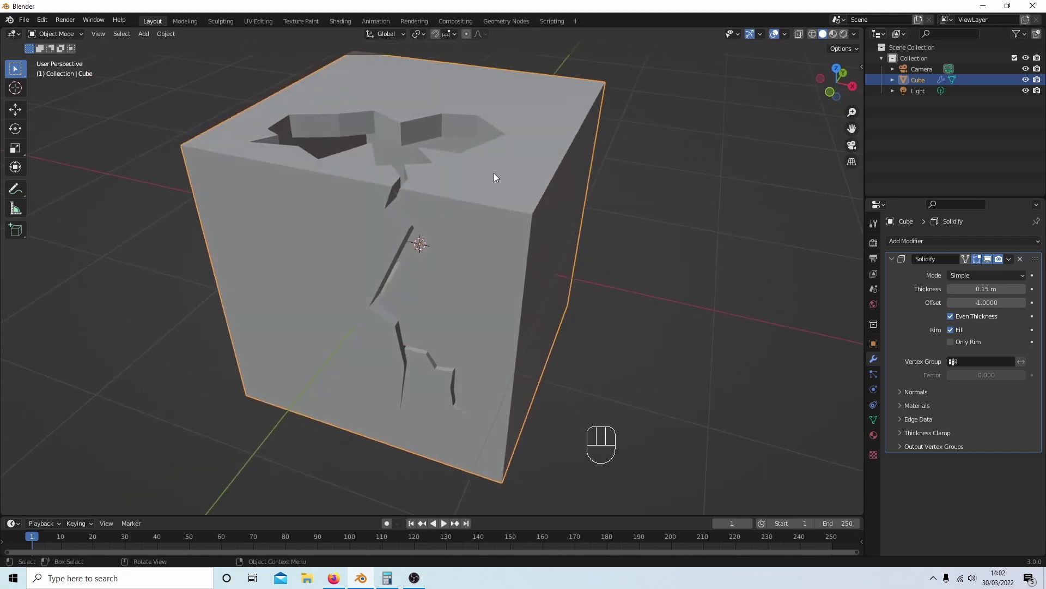